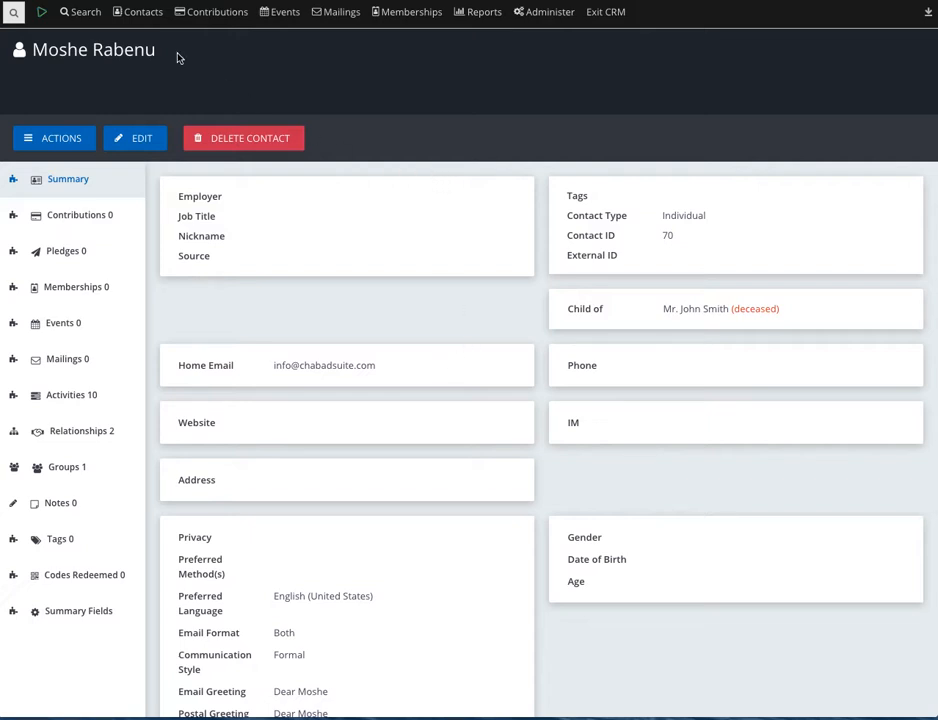
- Open the Yahrzeit Search from the list of custom searches
mouse_move(82, 14)
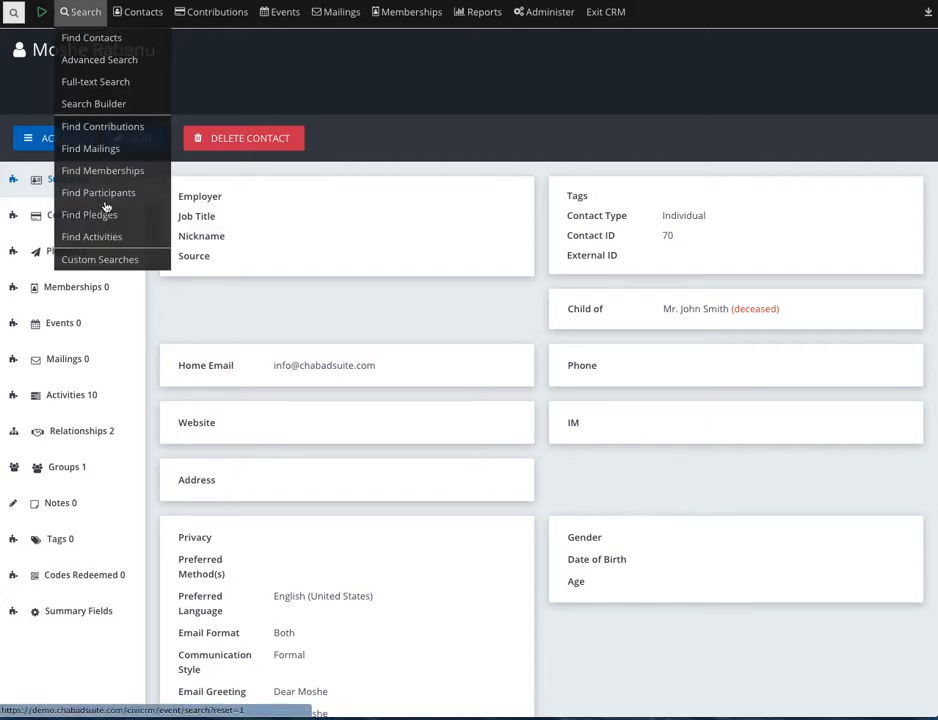
click(100, 260)
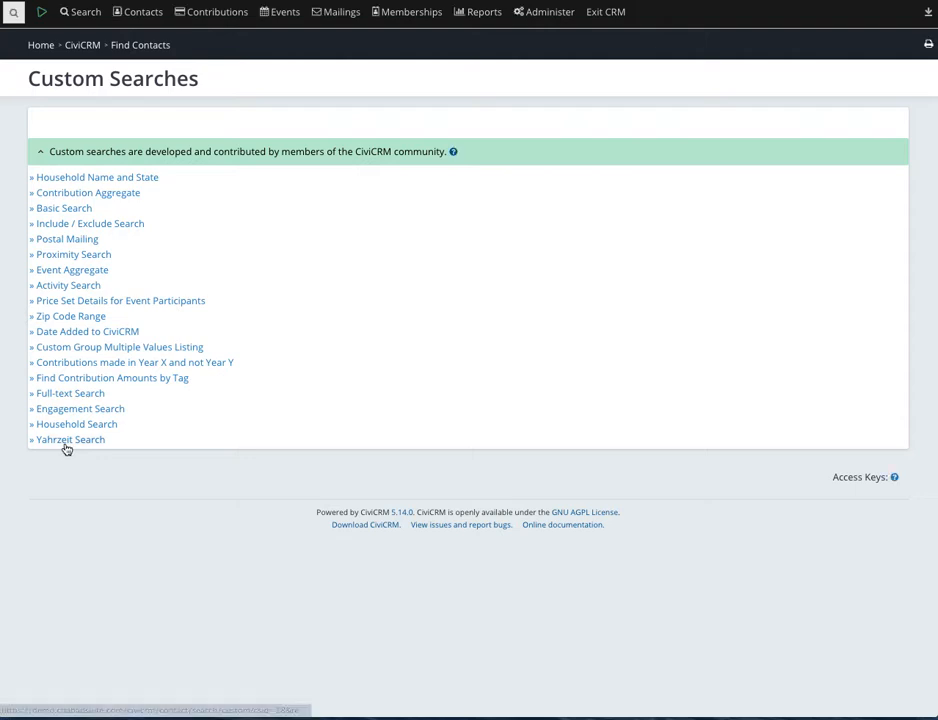
click(66, 445)
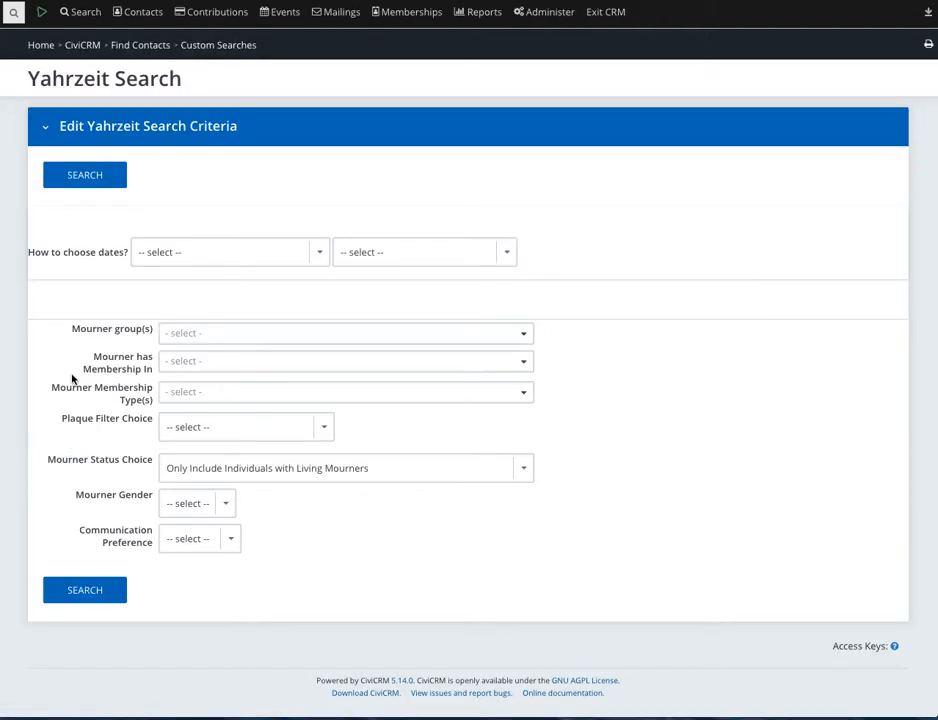
- Run the Yahrzeit search with dates chosen by "Relative from today-common choices" and set to "In Exactly 7 Days"
drag(45, 256, 97, 252)
click(97, 253)
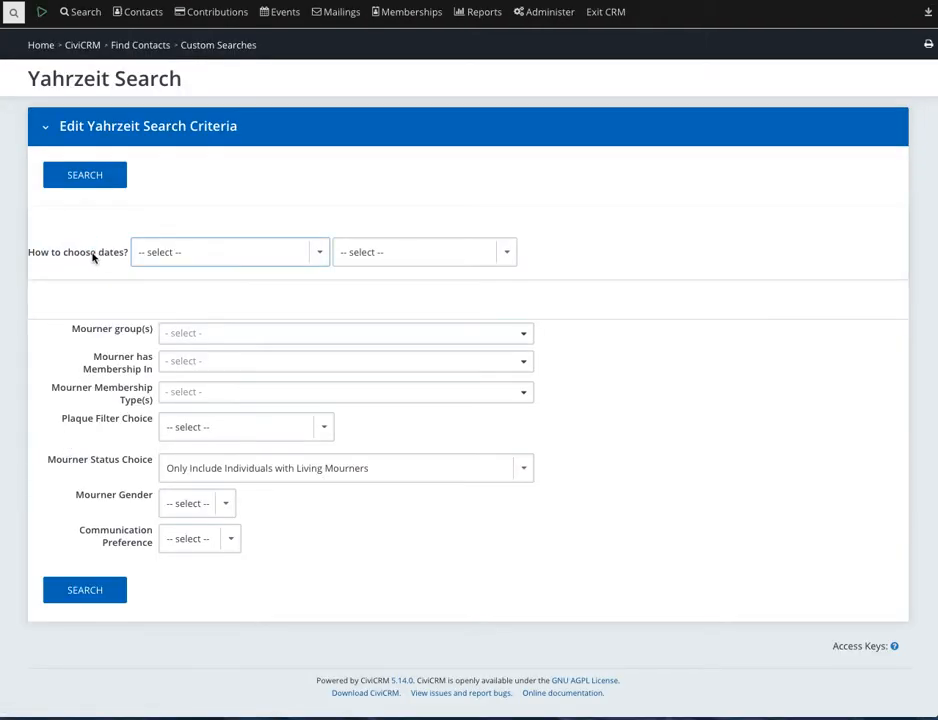
click(187, 256)
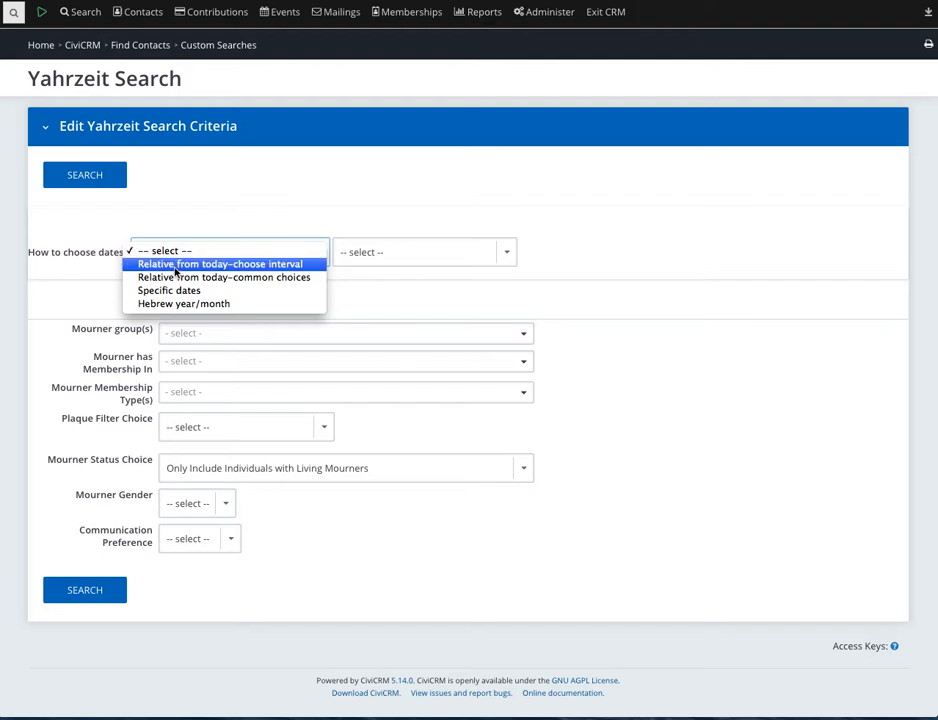
click(281, 277)
click(265, 287)
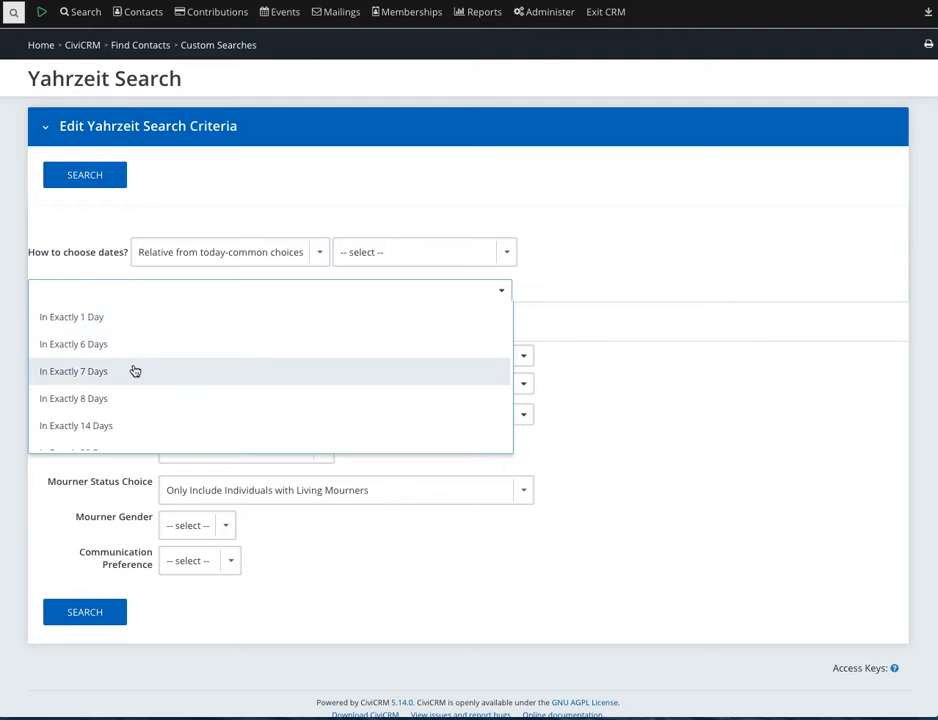
scroll(132, 371, down, 2)
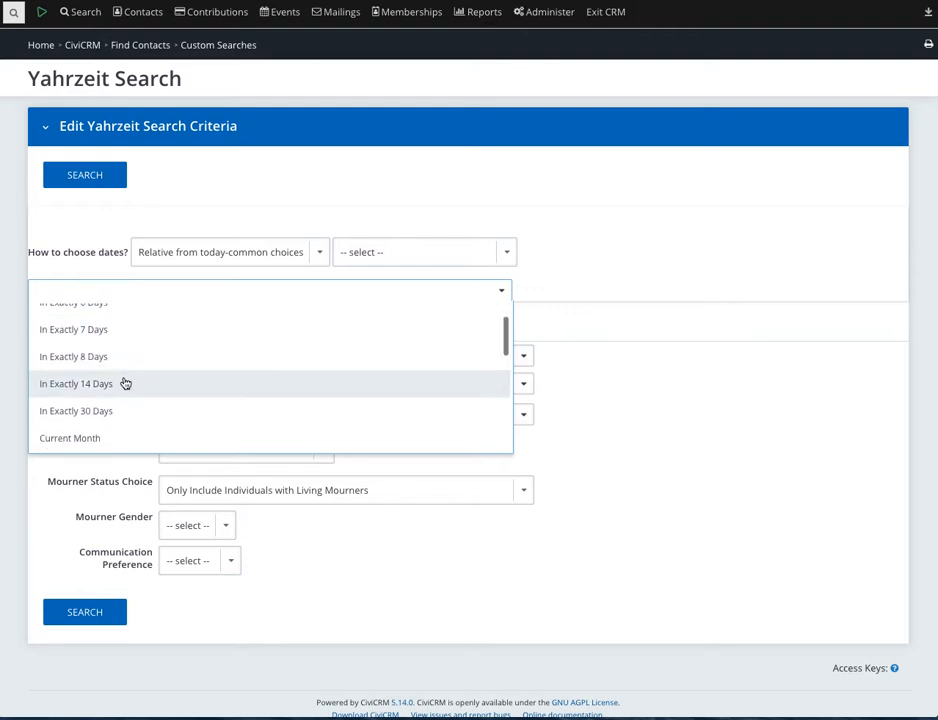
scroll(140, 386, up, 1)
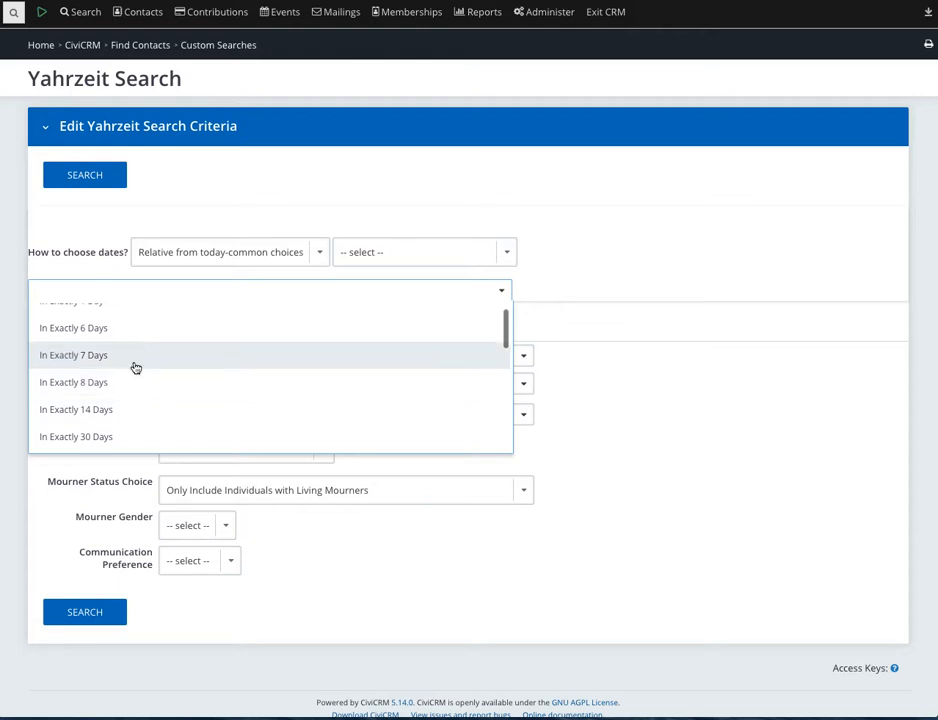
click(135, 365)
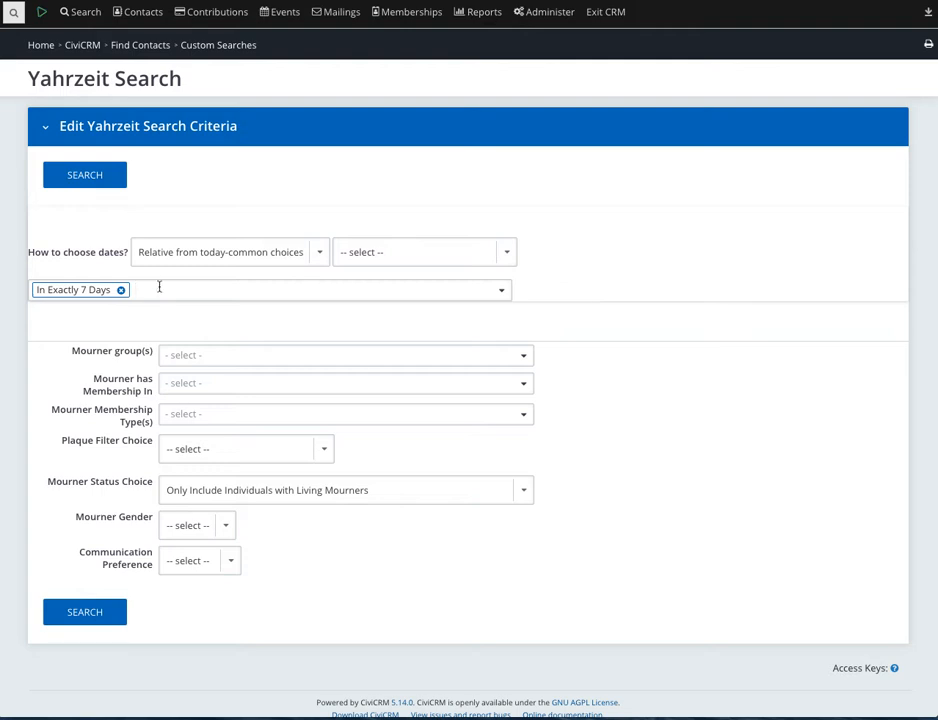
click(91, 184)
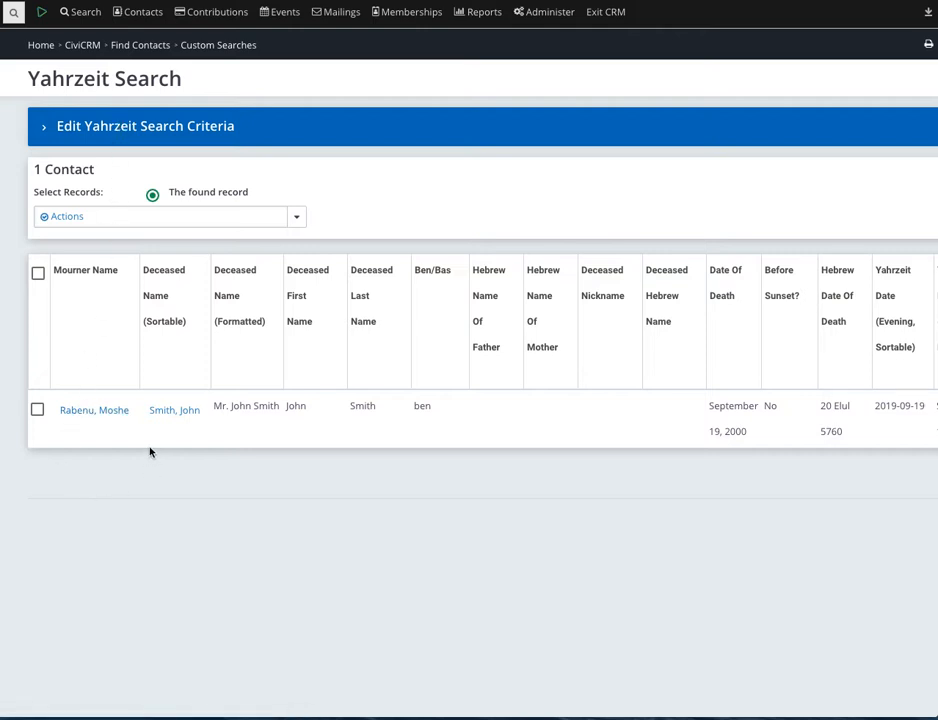
- Restrict the search criteria to the mourner group "Yahrzeit Email Reminders" and rerun the search
click(137, 125)
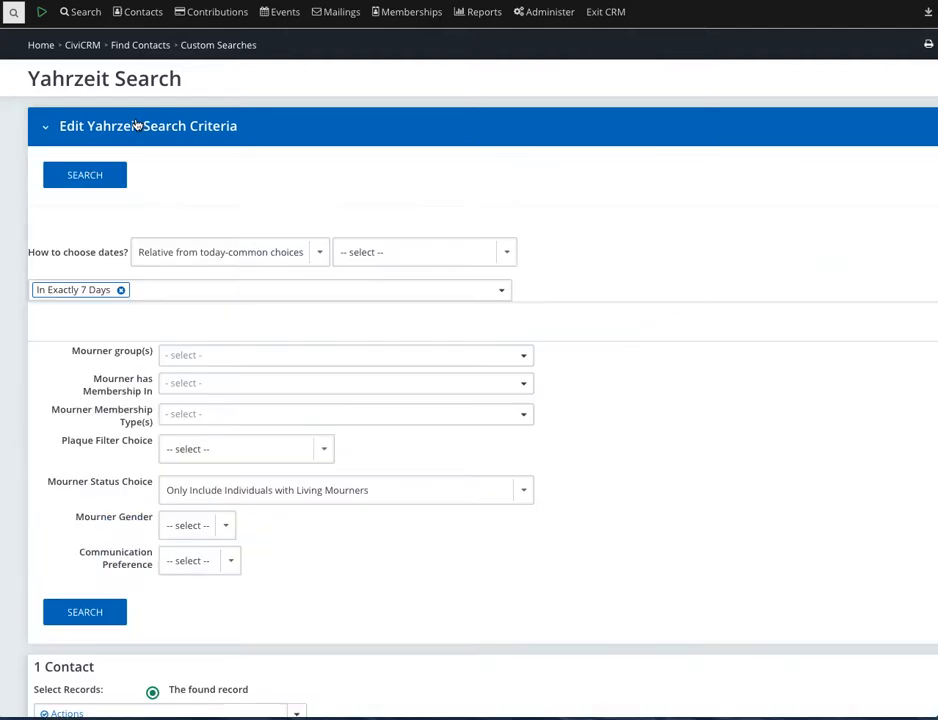
click(241, 354)
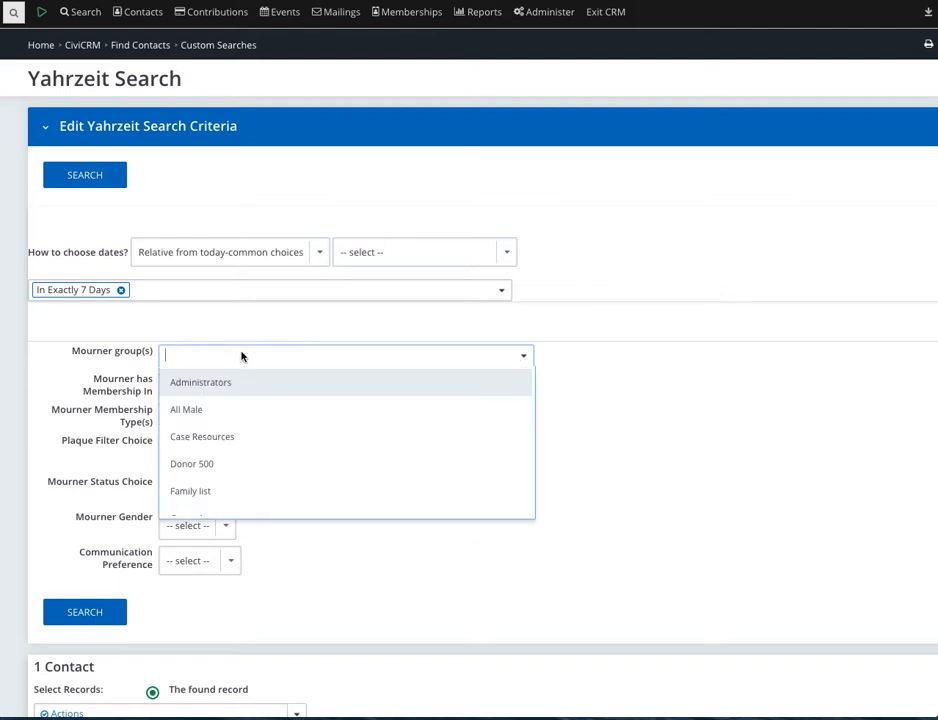
scroll(245, 421, down, 5)
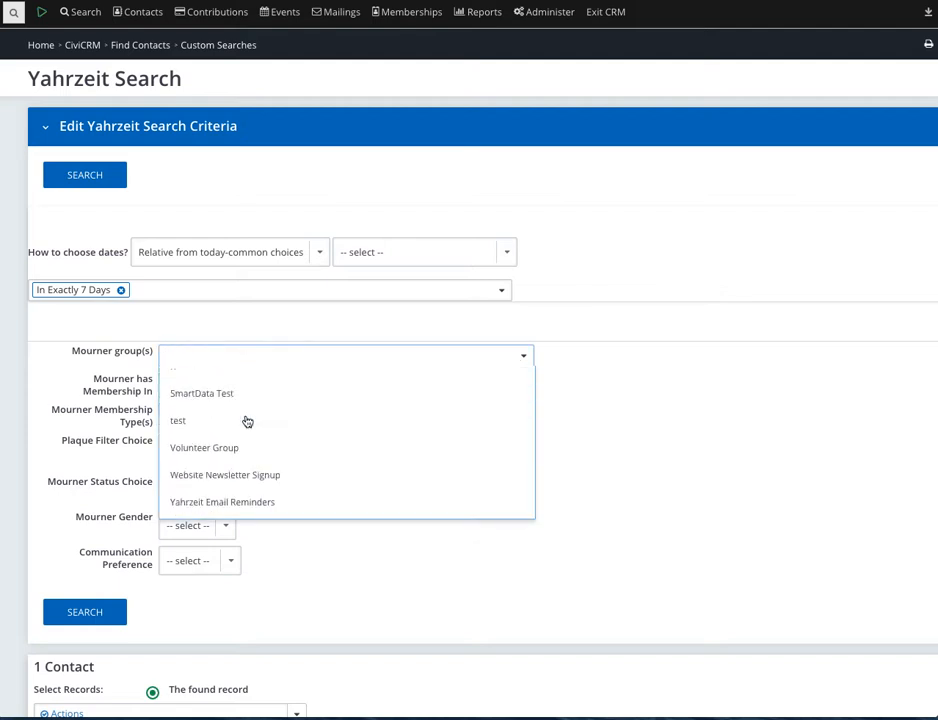
click(248, 505)
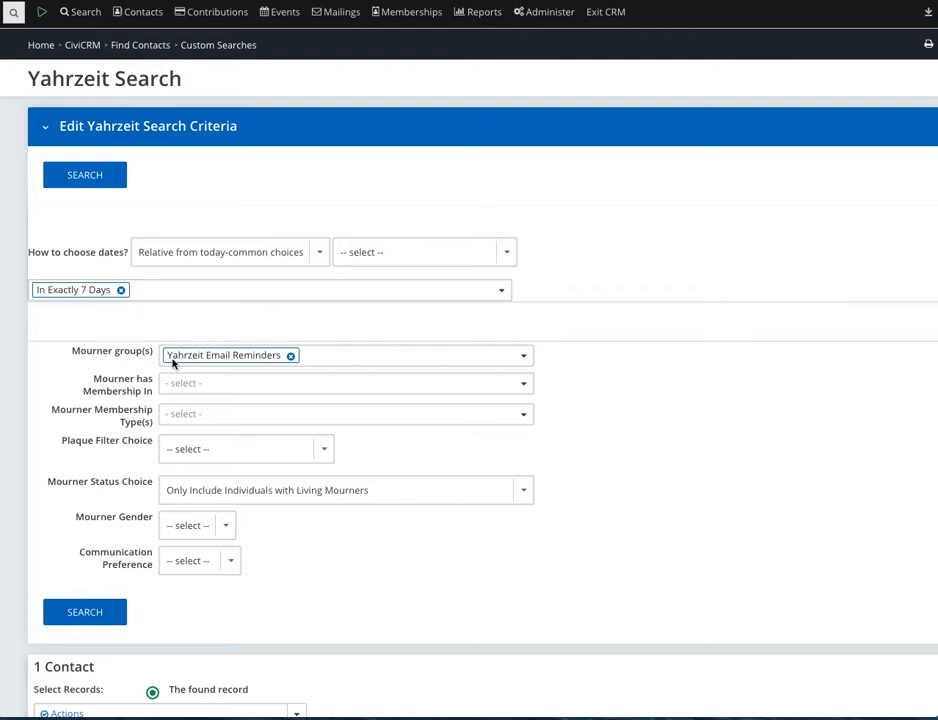
click(106, 623)
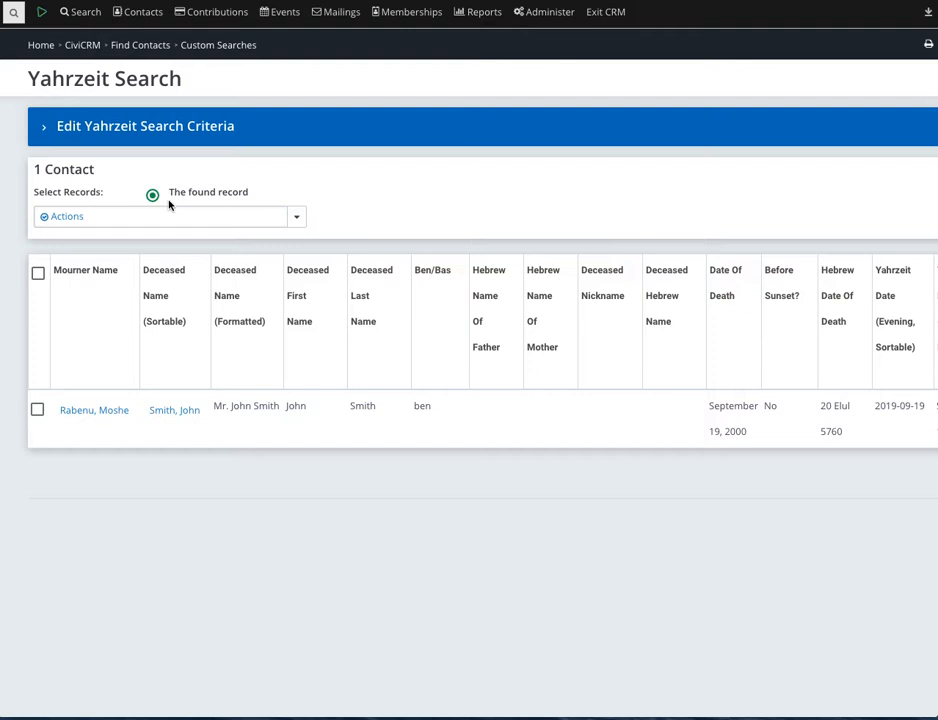
- Save the search results as a smart group named "YZ 7days" with the description "smart group with yahrzeits in 7 days"
click(268, 223)
text(smar)
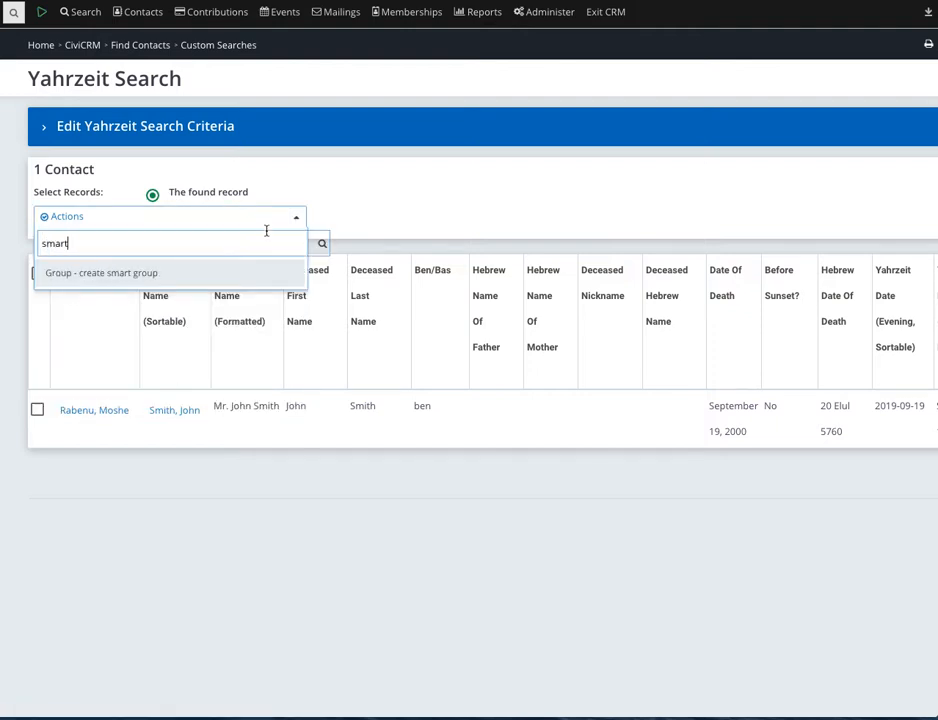
text(t)
click(263, 274)
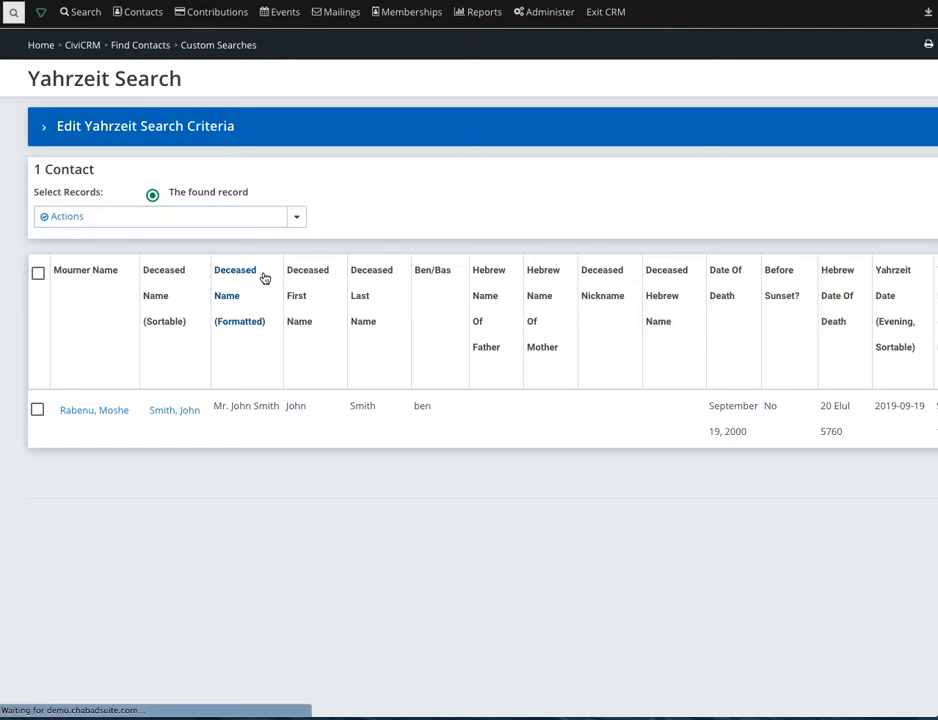
click(214, 240)
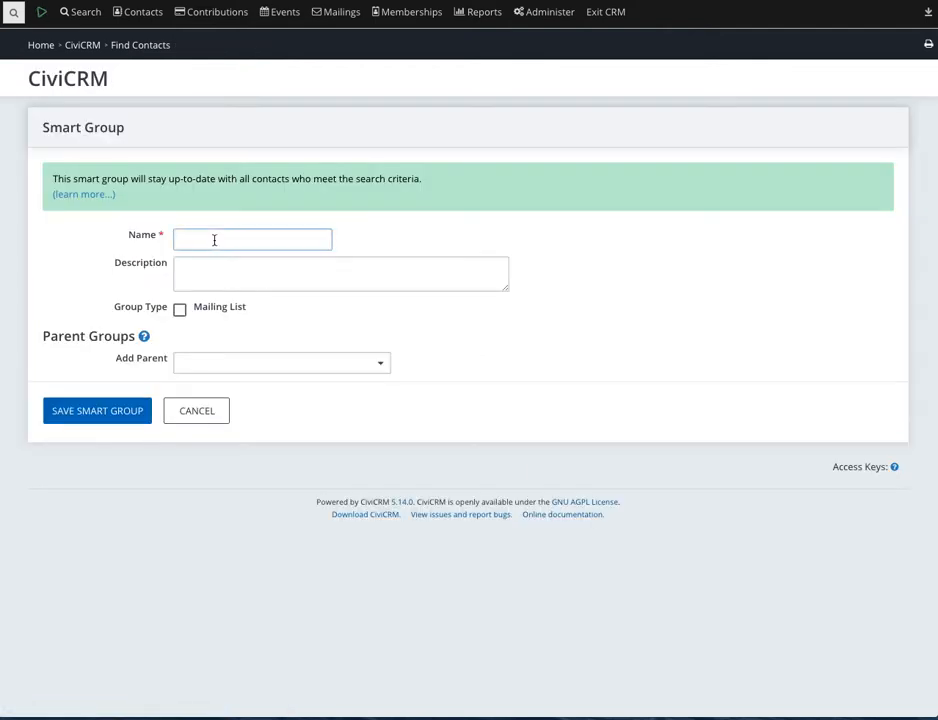
text(YZ 7day)
text( smar)
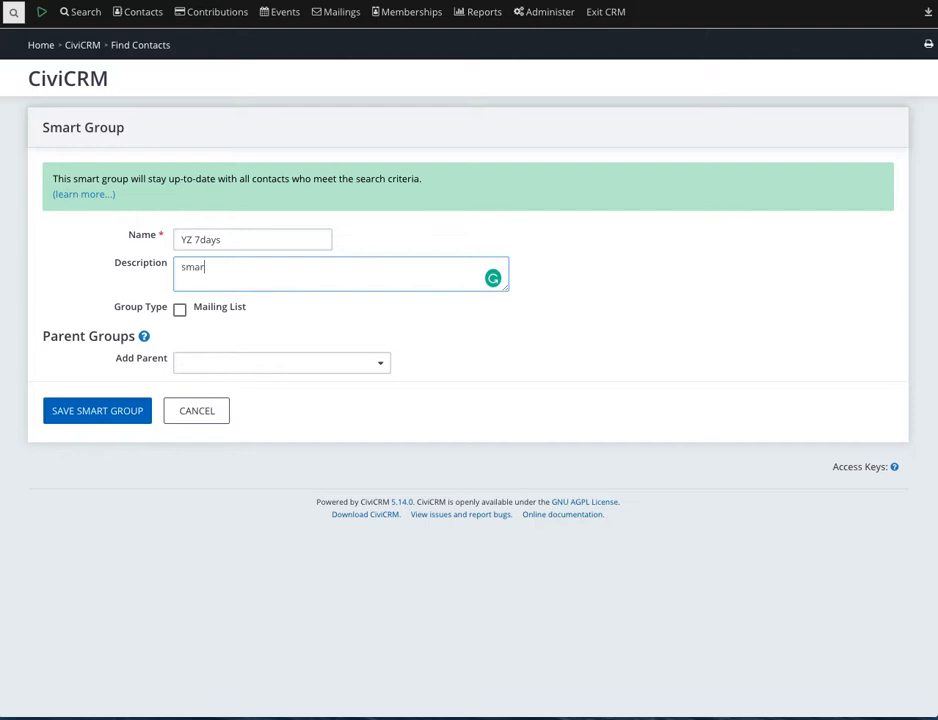
text(t group with yahrzet)
key(BackSpace)
text(its in 7 days)
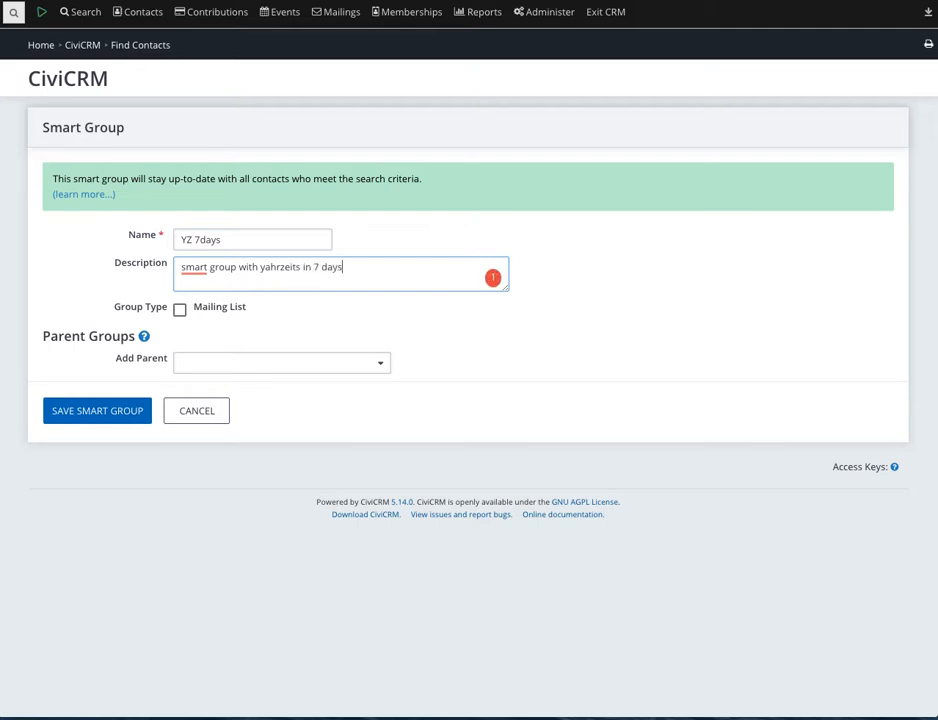
click(93, 411)
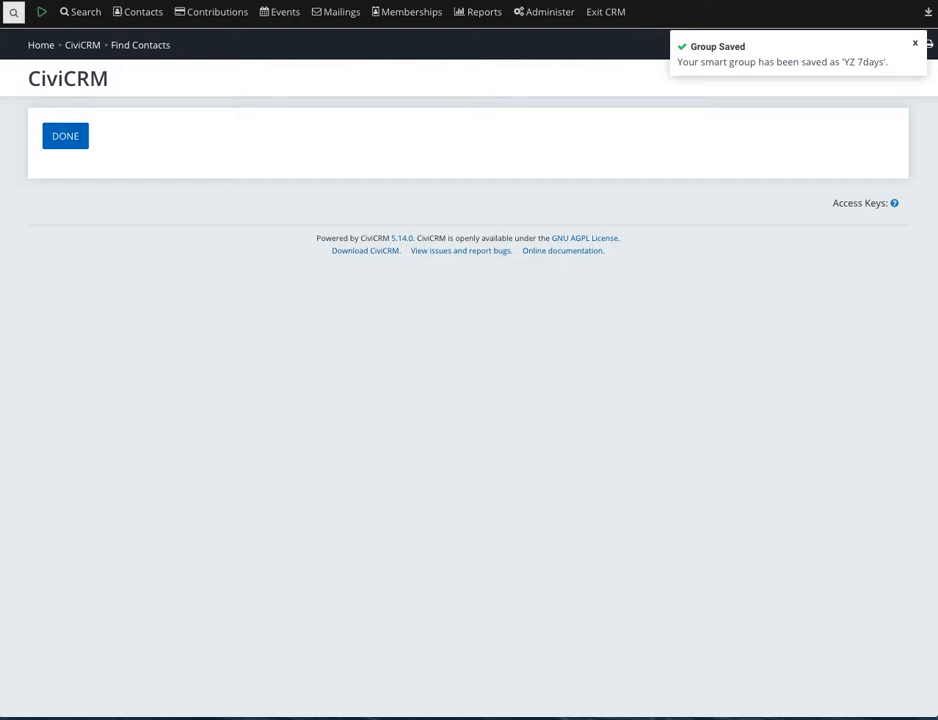
- Find the mourner from the search results by last name and open their contact record
click(20, 18)
text(raben)
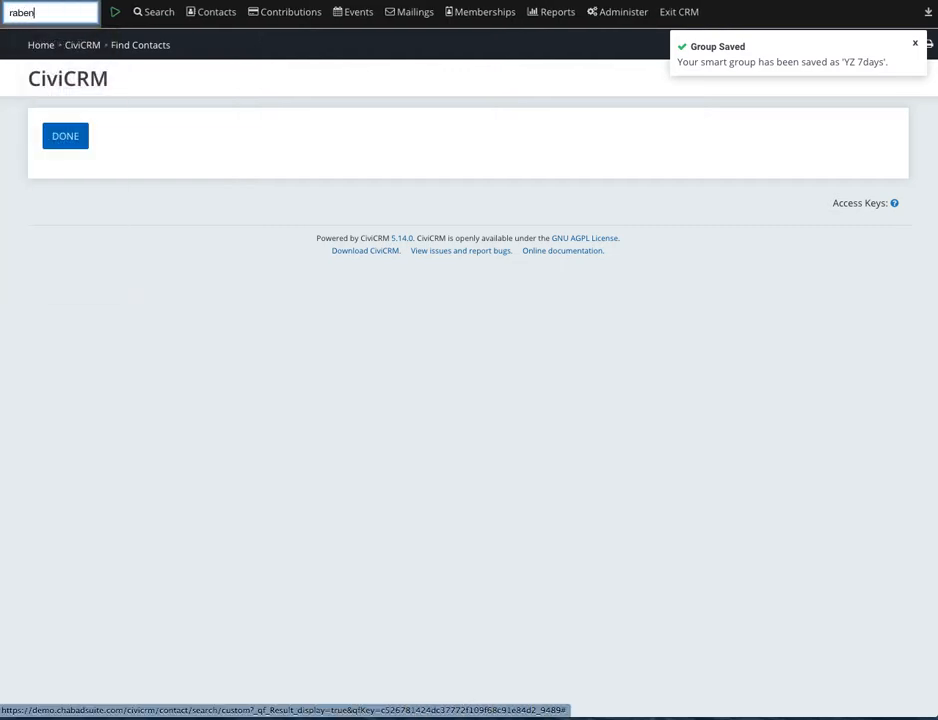
click(34, 33)
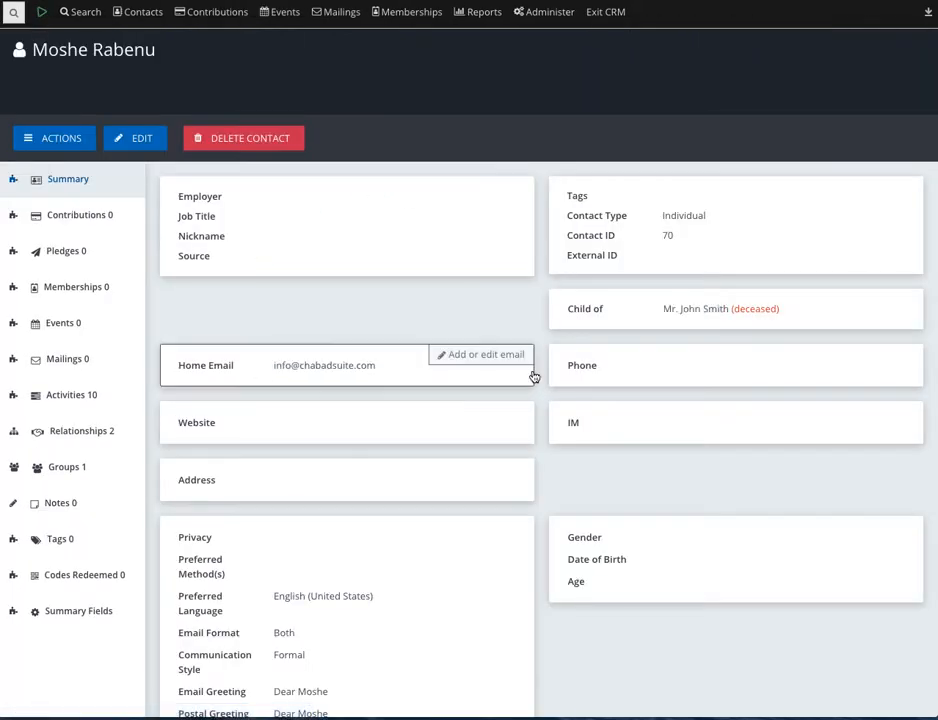
- Start a Print/Merge Document for this contact using the "Yahrzeits" template
click(55, 140)
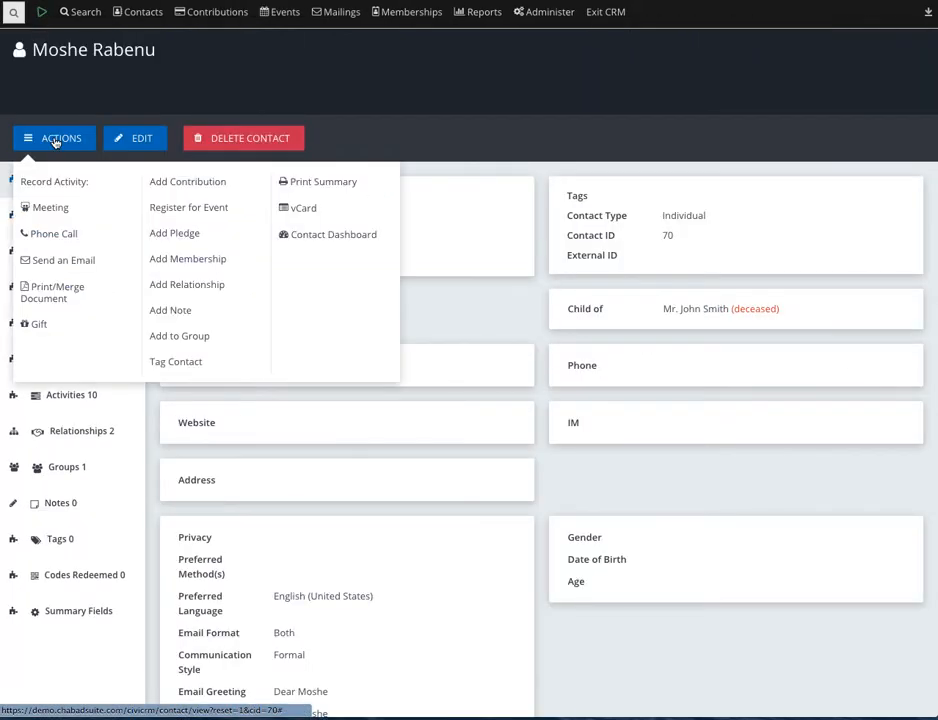
click(48, 294)
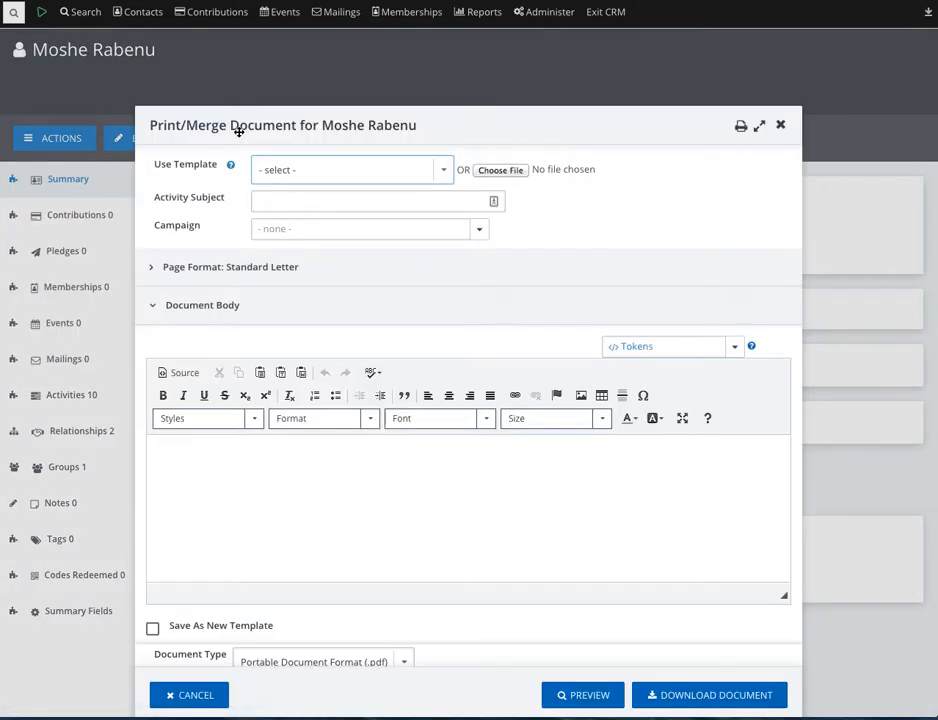
click(325, 172)
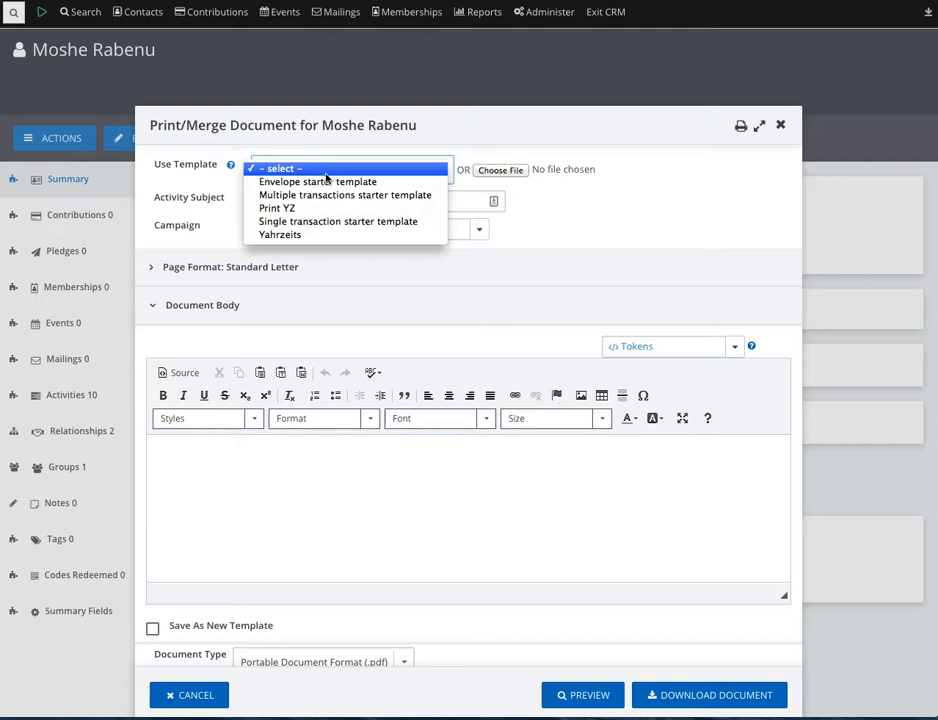
click(312, 236)
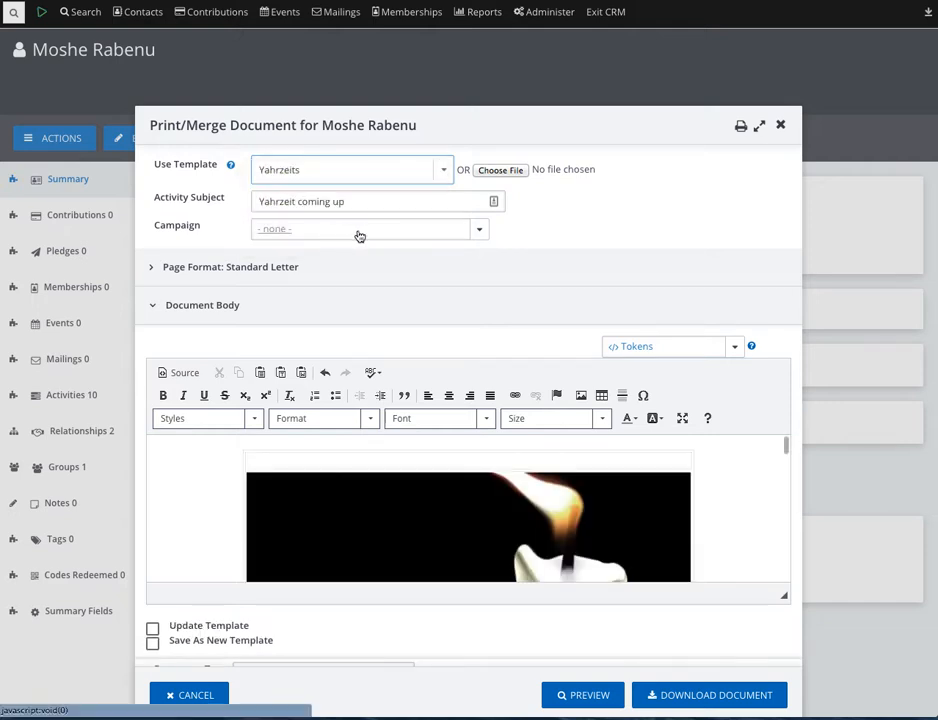
drag(651, 125, 652, 61)
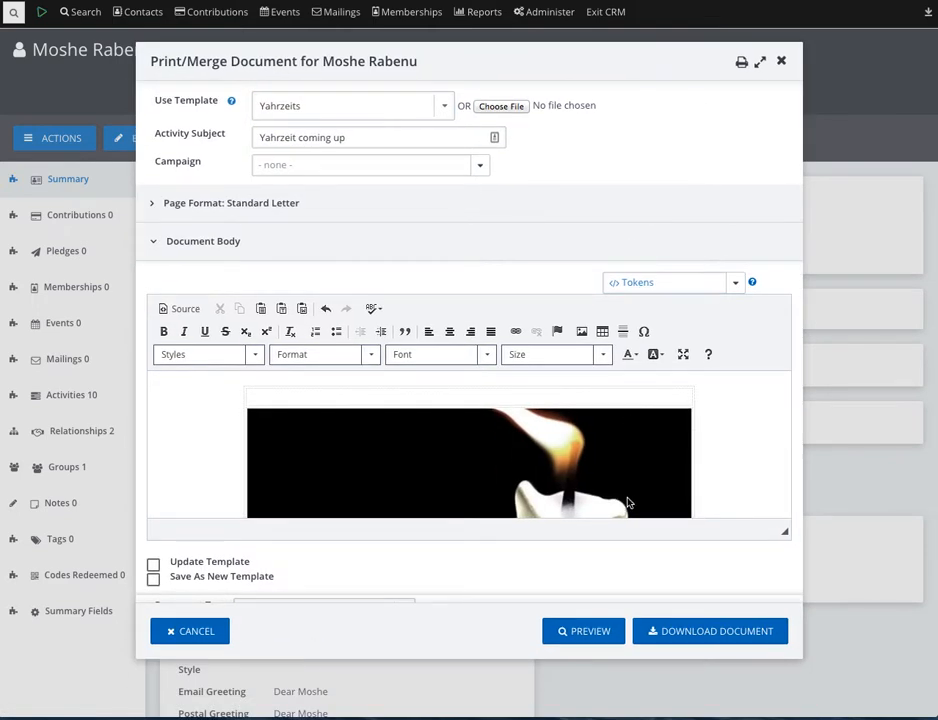
- Review the Yahrzeits template's document body, including its yahrzeit tokens, observance text, footer and HTML source
scroll(630, 502, down, 5)
scroll(651, 436, down, 10)
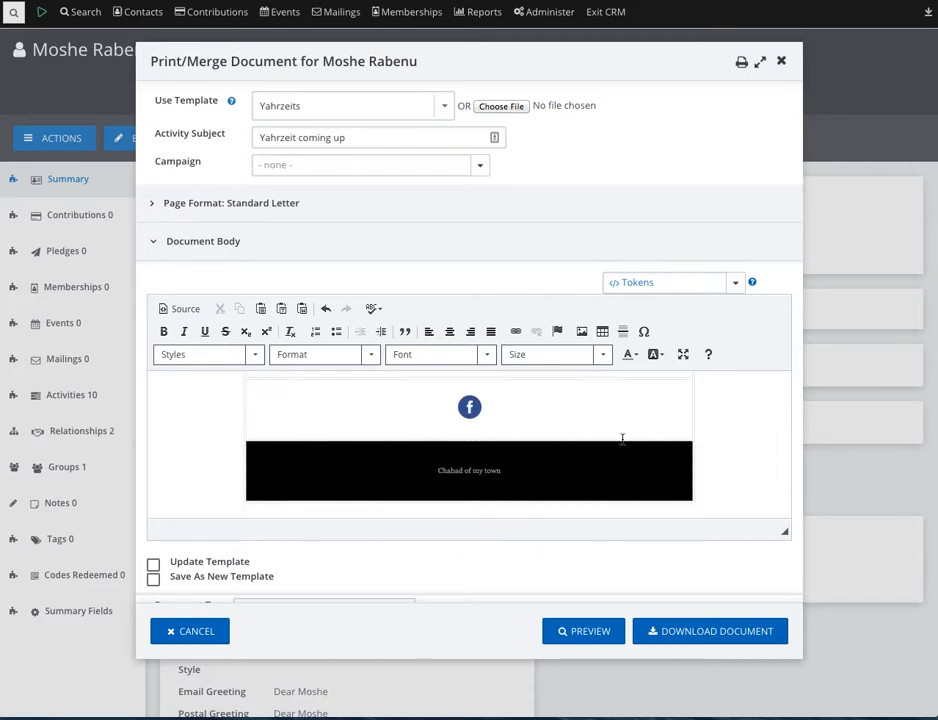
scroll(622, 440, up, 10)
scroll(620, 444, up, 5)
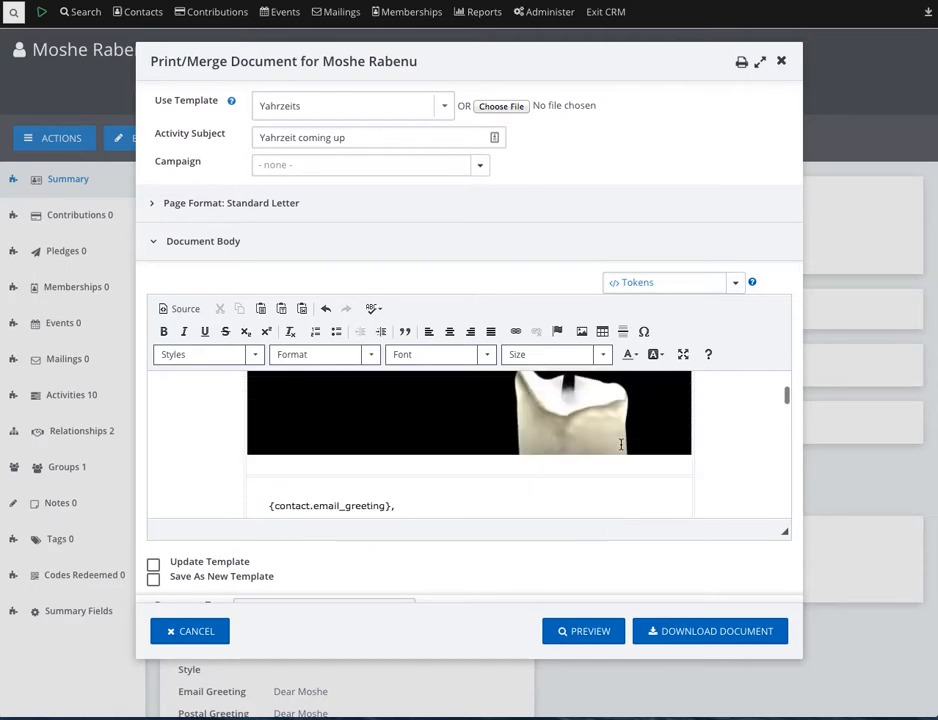
scroll(606, 456, down, 3)
scroll(606, 456, down, 2)
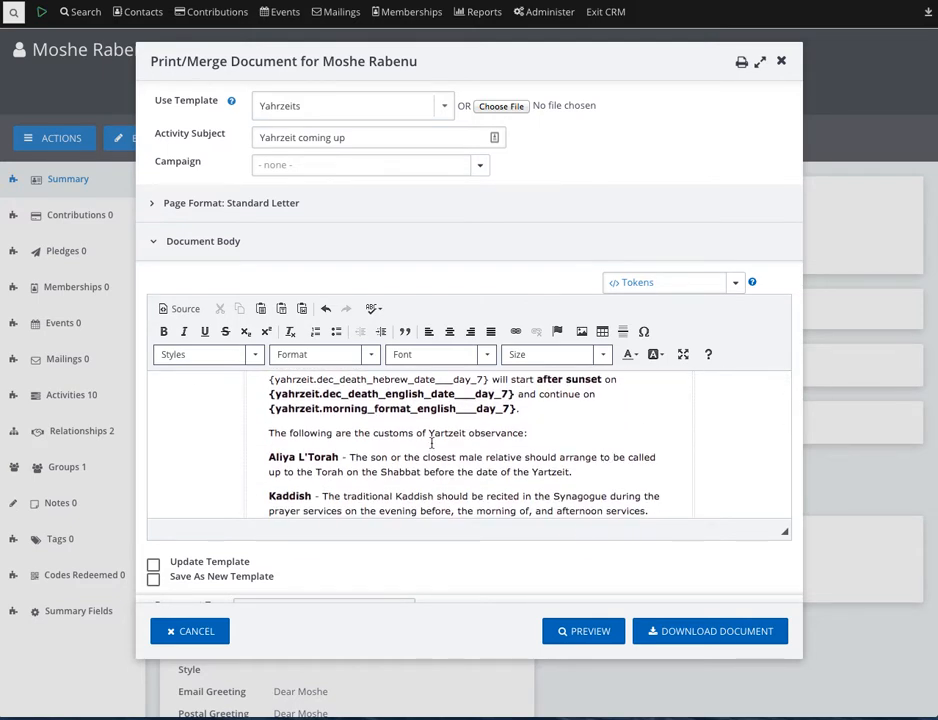
click(180, 308)
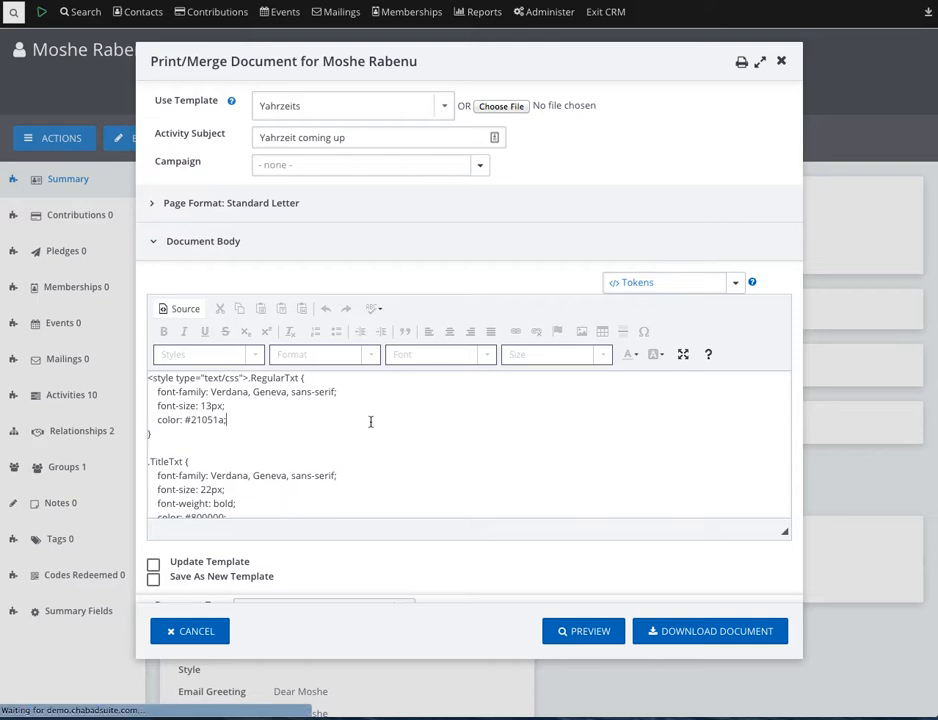
click(180, 308)
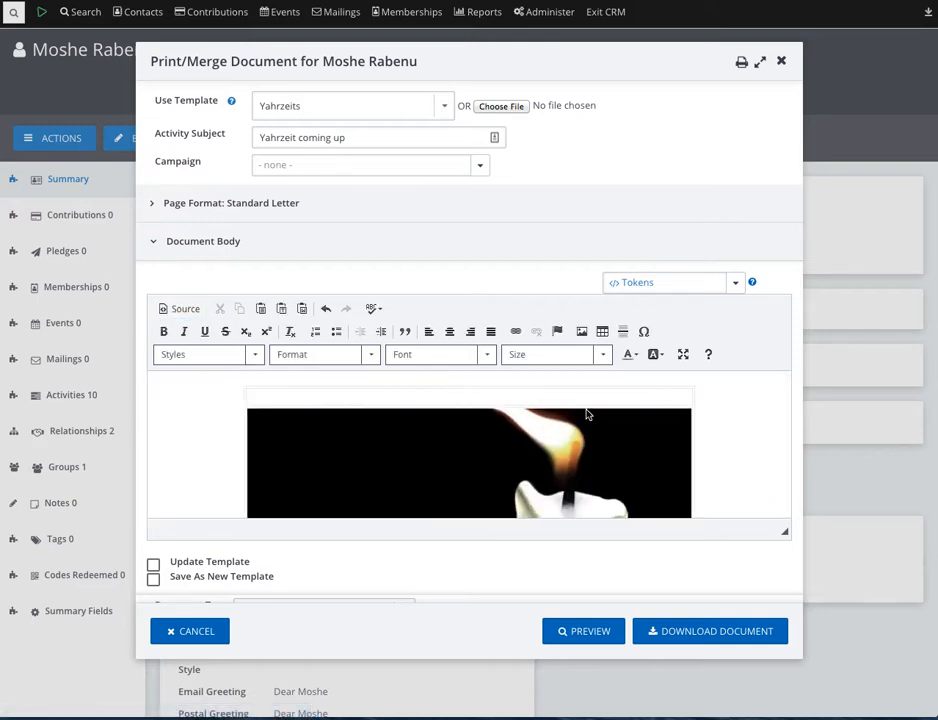
scroll(640, 440, down, 3)
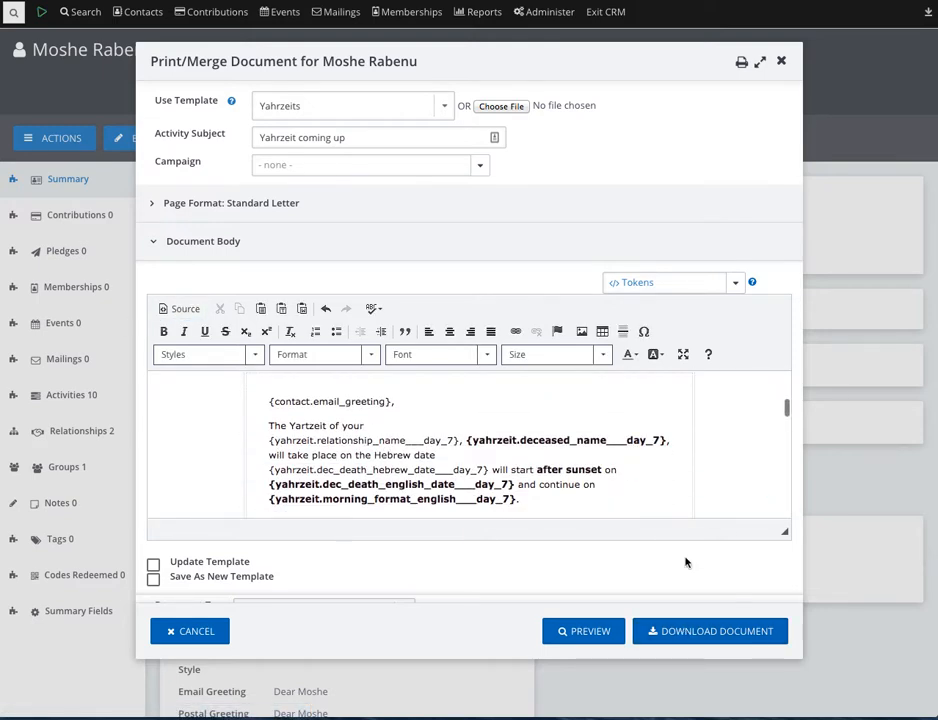
scroll(701, 481, up, 2)
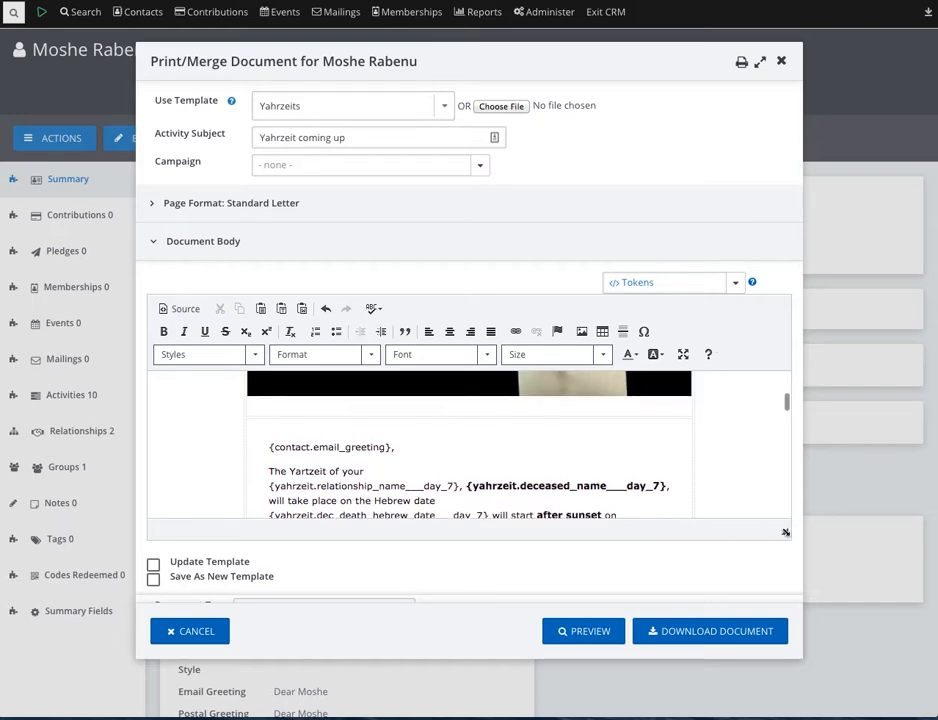
- Review the yahrzeit tokens in the letter's opening paragraph and search the available tokens for "deat"
drag(785, 532, 793, 680)
scroll(600, 280, down, 3)
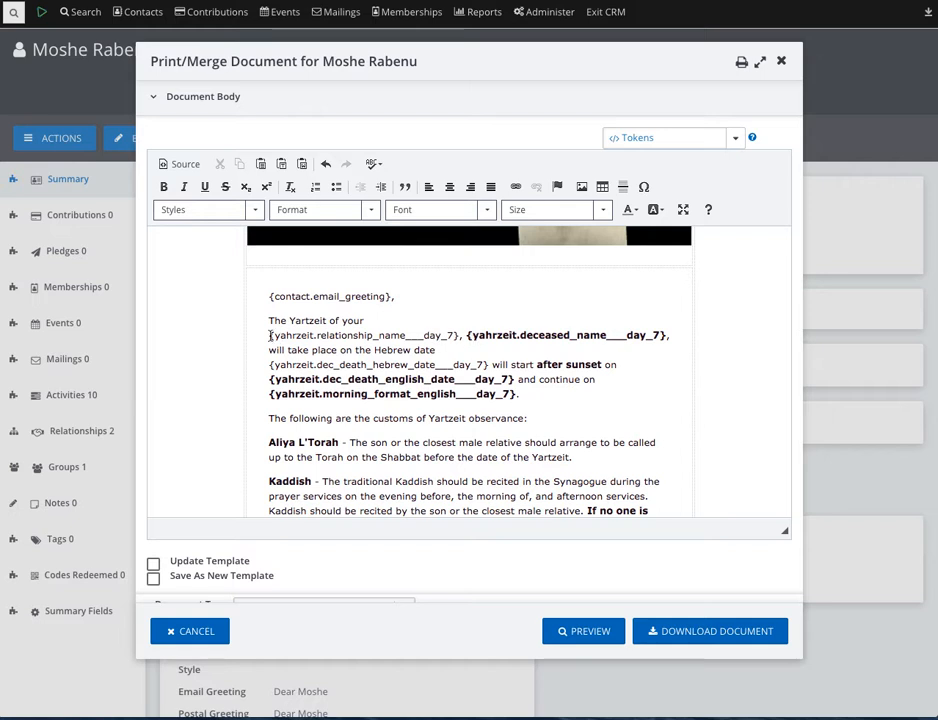
drag(269, 333, 509, 327)
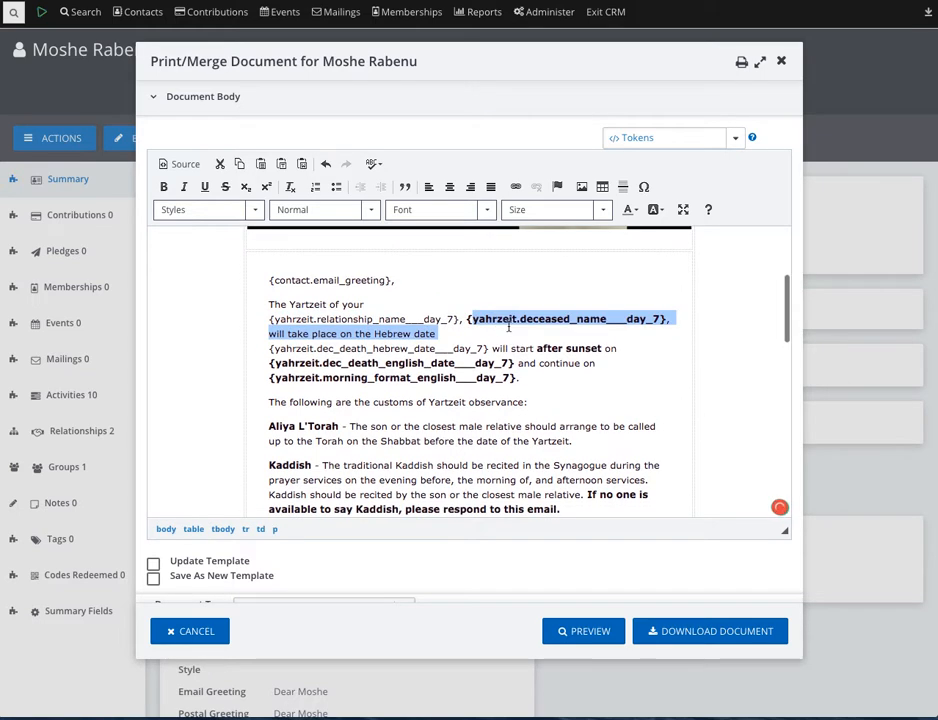
click(706, 268)
click(704, 143)
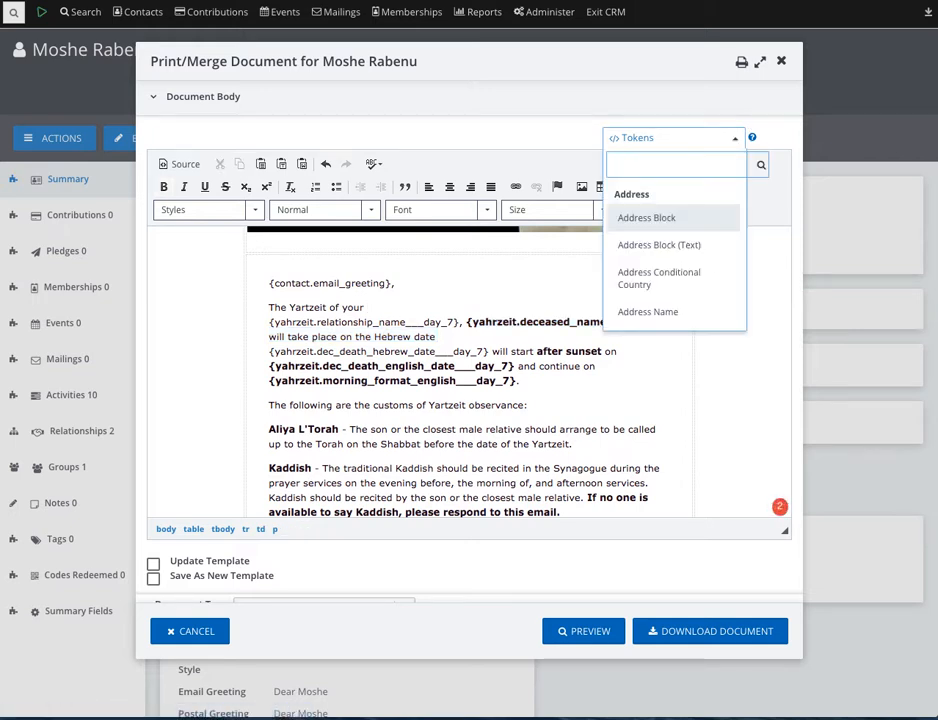
text(deat)
scroll(655, 300, down, 2)
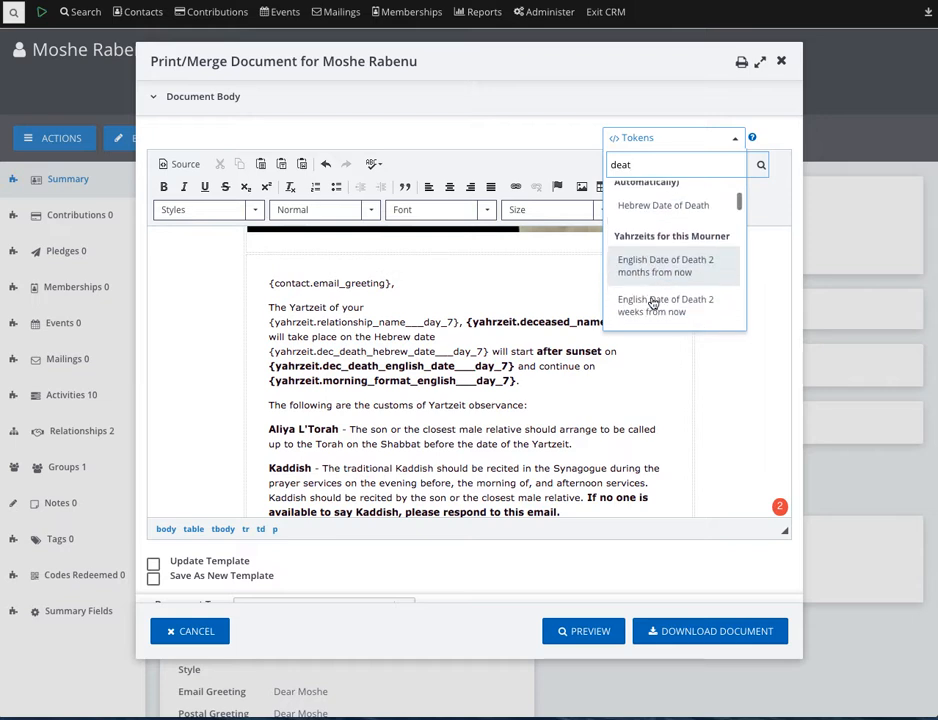
scroll(650, 220, down, 1)
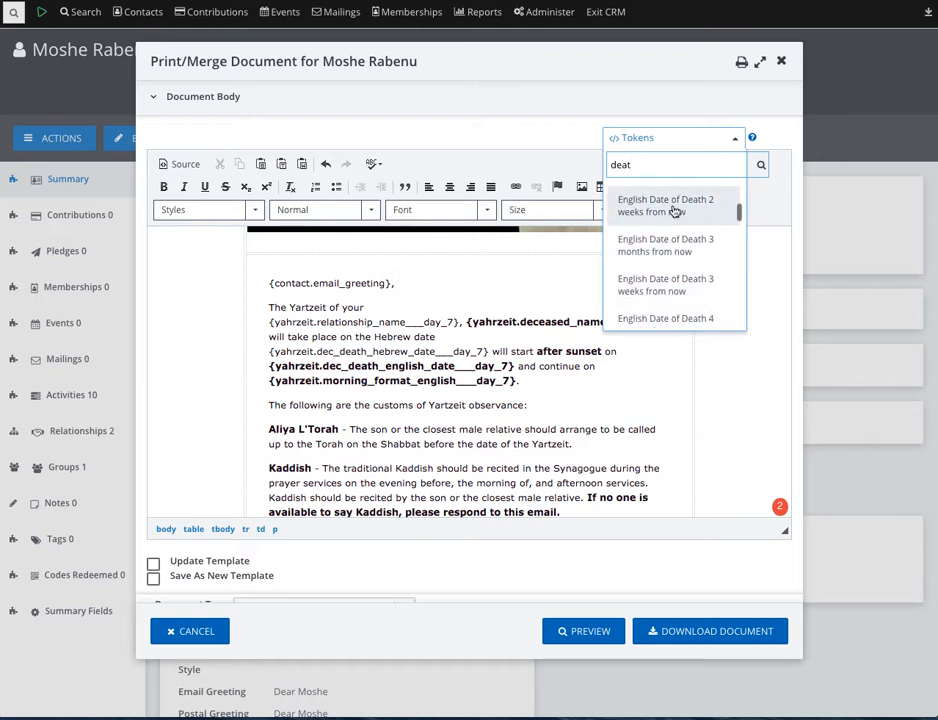
scroll(661, 207, up, 1)
key(BackSpace)
key(BackSpace)
key(BackSpace)
key(BackSpace)
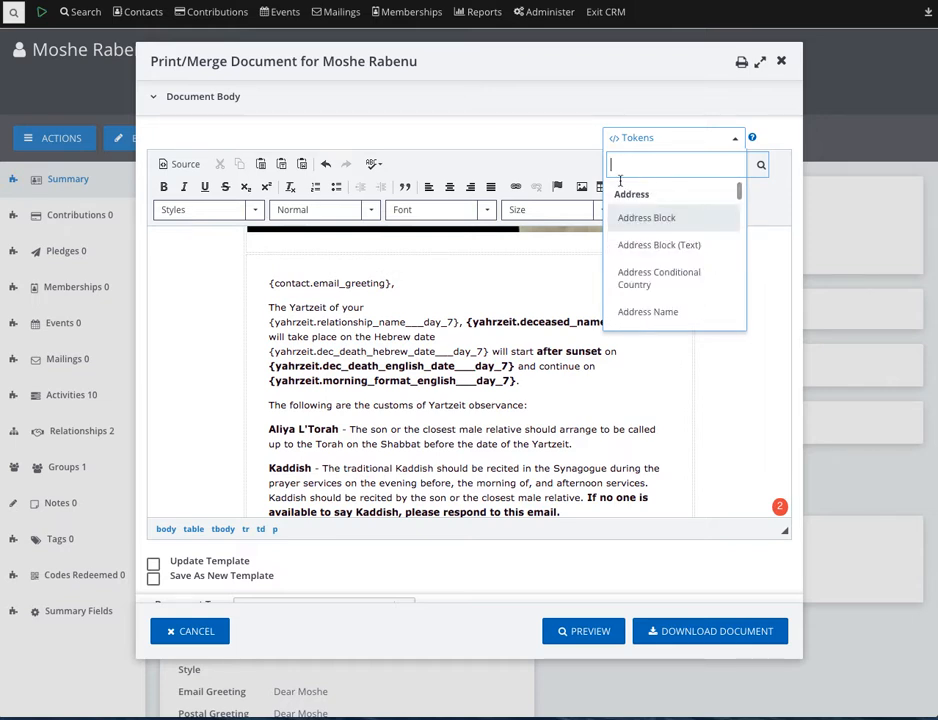
click(441, 328)
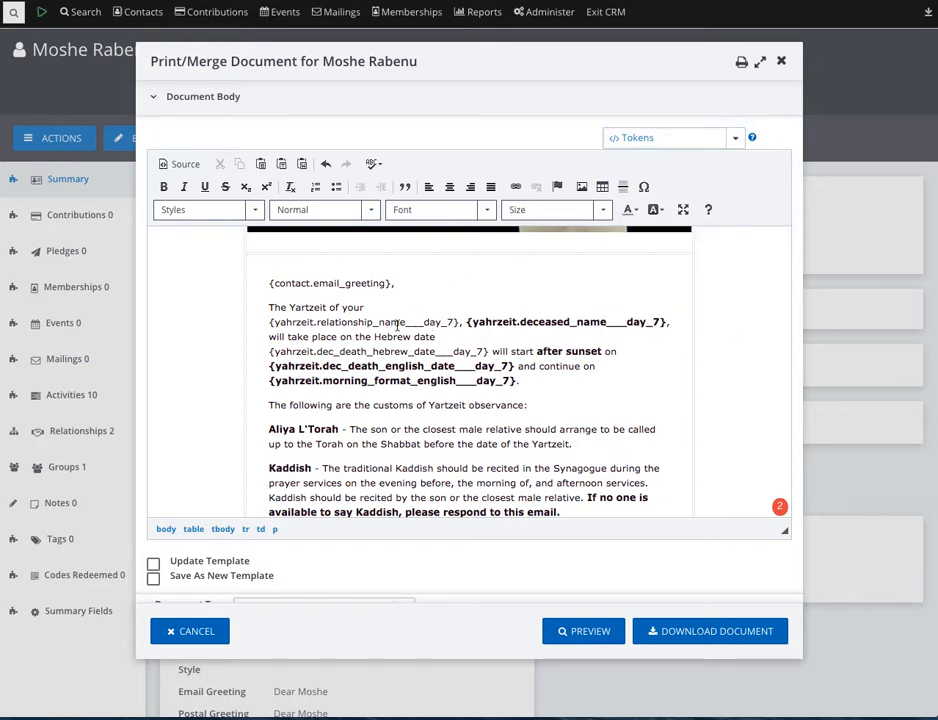
- Examine the day_7 suffix in the relationship name and deceased name tokens
drag(424, 322, 455, 322)
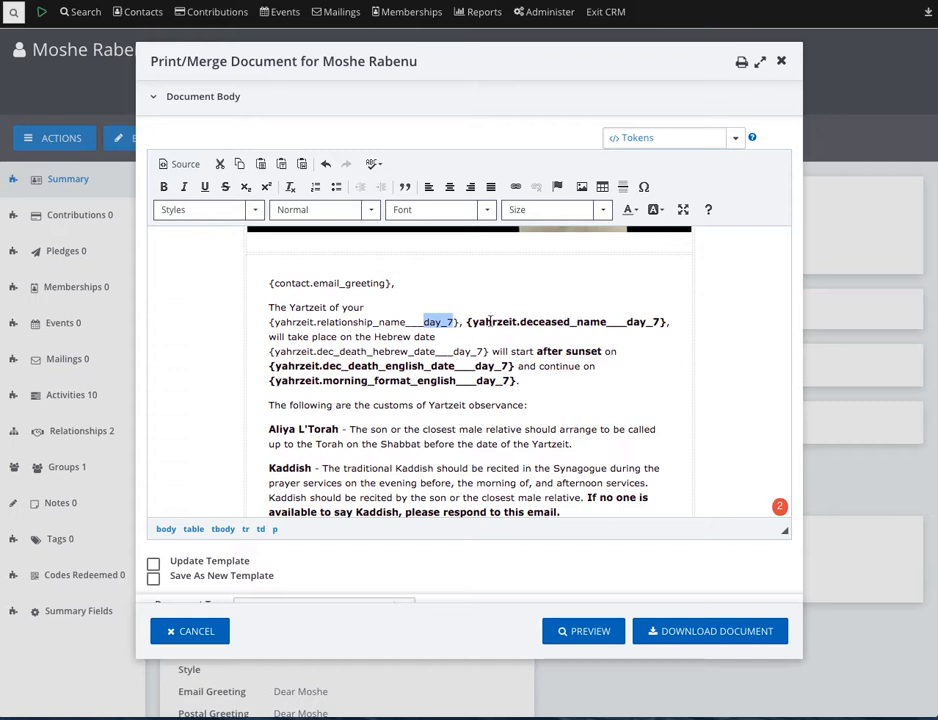
drag(634, 322, 542, 322)
click(656, 322)
drag(473, 322, 664, 322)
click(655, 322)
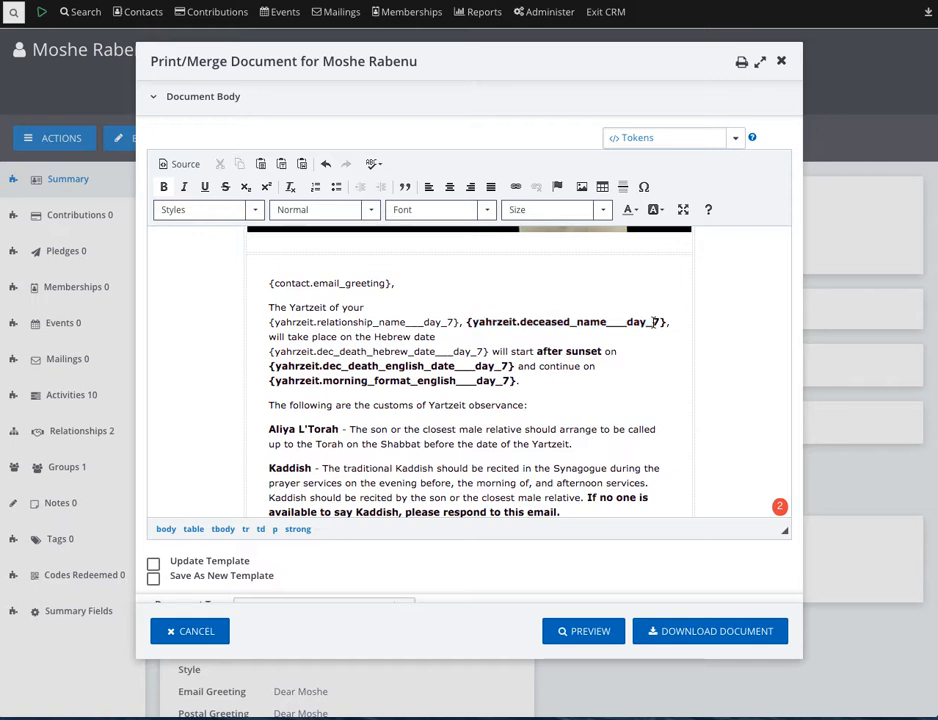
- Try changing the relationship name and deceased name tokens from day_7 to day_30
double_click(450, 321)
text(30)
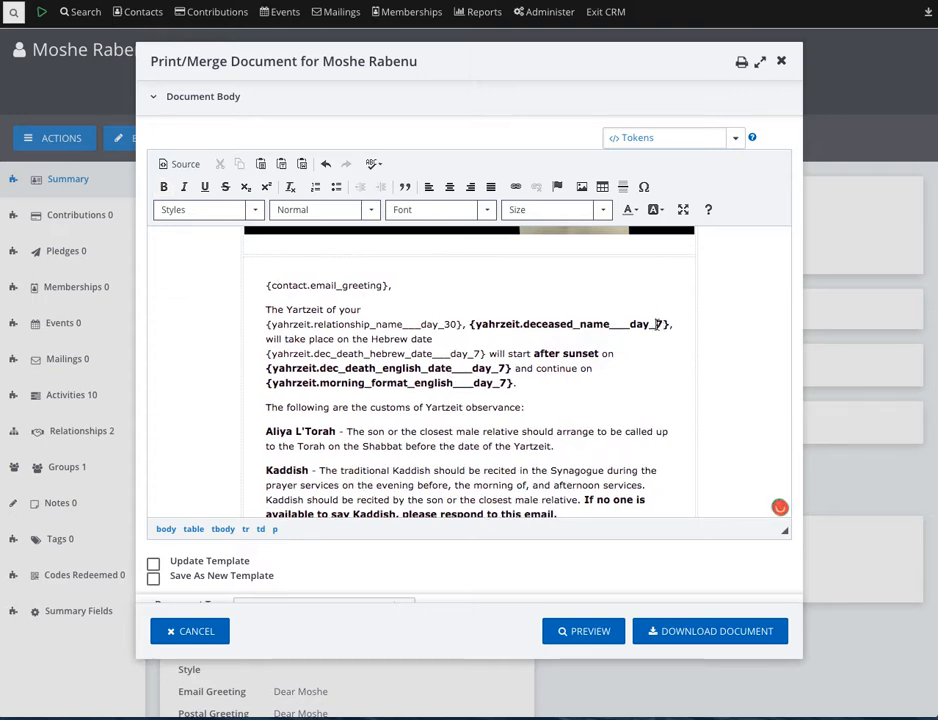
double_click(657, 324)
text(30)
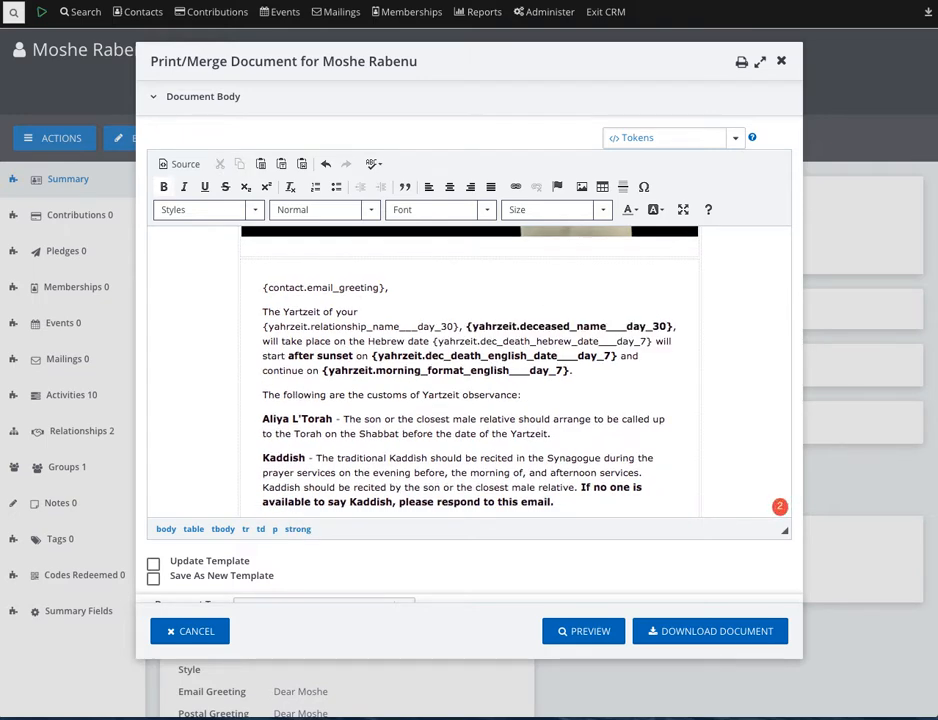
- Restore the day_7 suffix in the deceased name and relationship name tokens
key(BackSpace)
key(BackSpace)
text(7)
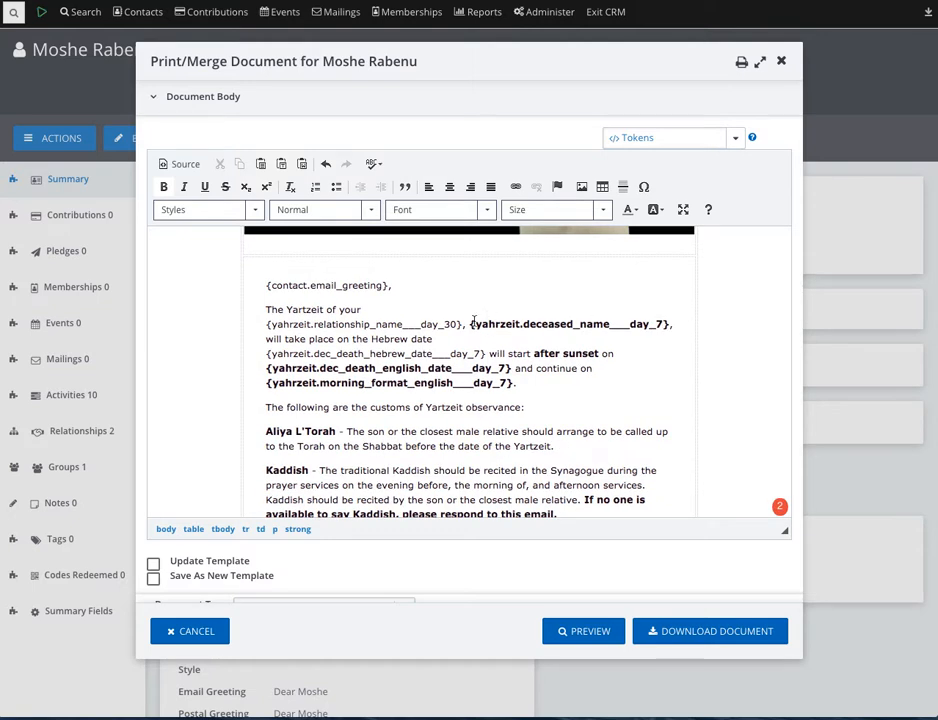
mouse_move(457, 324)
mouse_down()
mouse_move(434, 323)
mouse_move(453, 323)
mouse_up()
text(7)
click(452, 323)
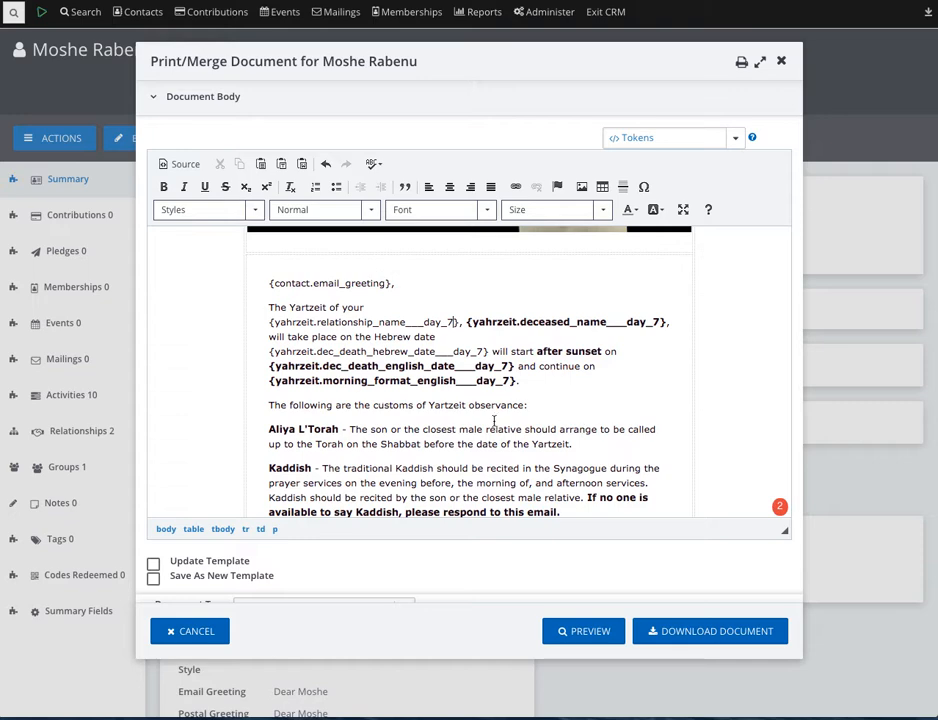
- Preview the merged letter as CiviLetter.pdf, replacing the existing file in Downloads, and check the date after "after sunset on"
scroll(534, 368, down, 5)
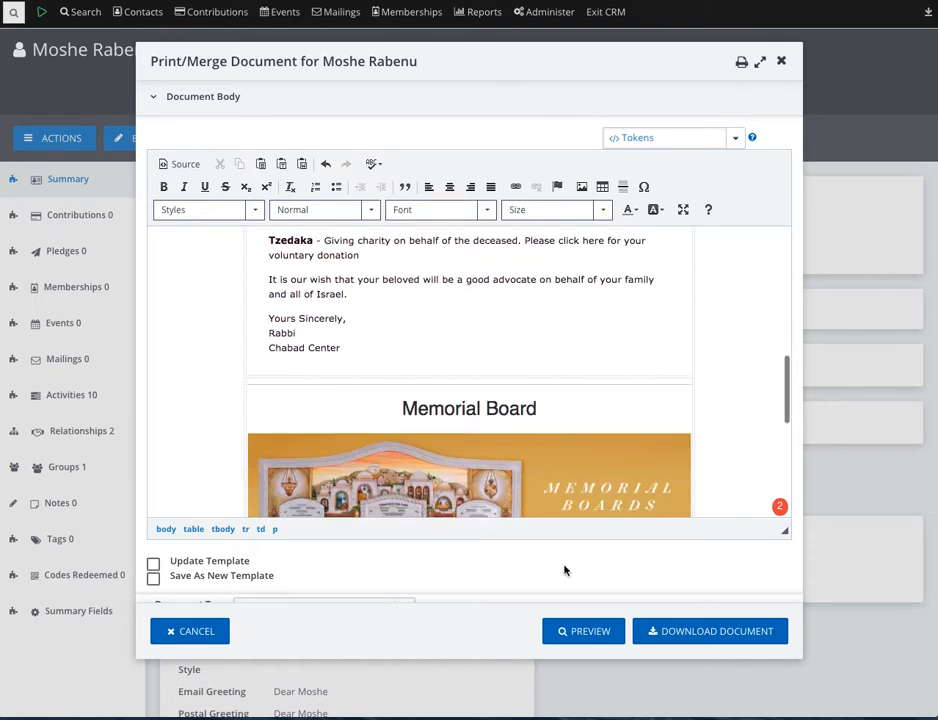
click(604, 626)
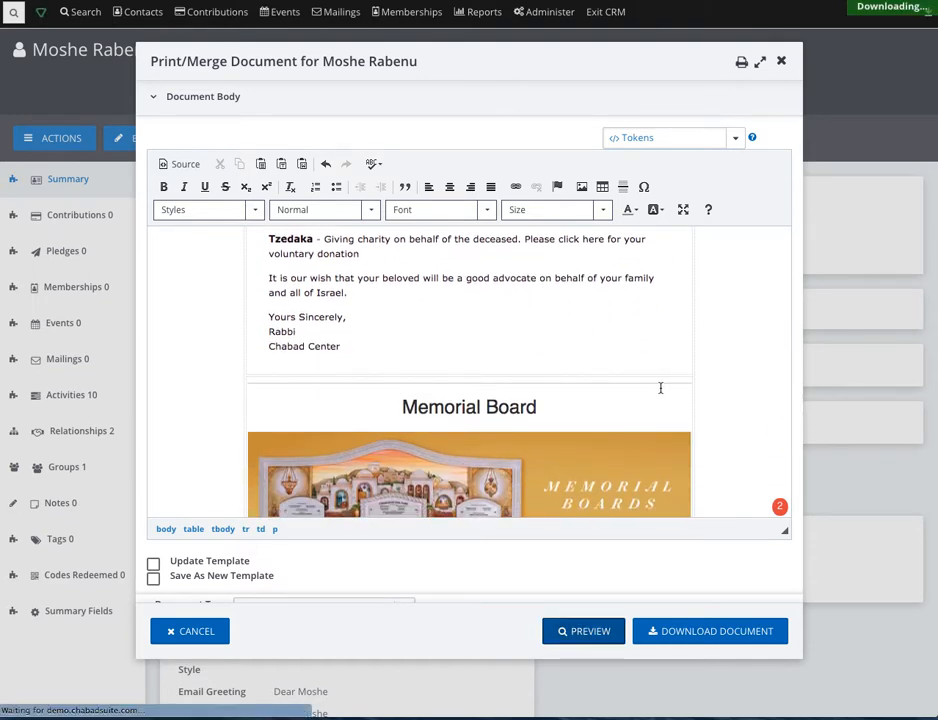
click(684, 371)
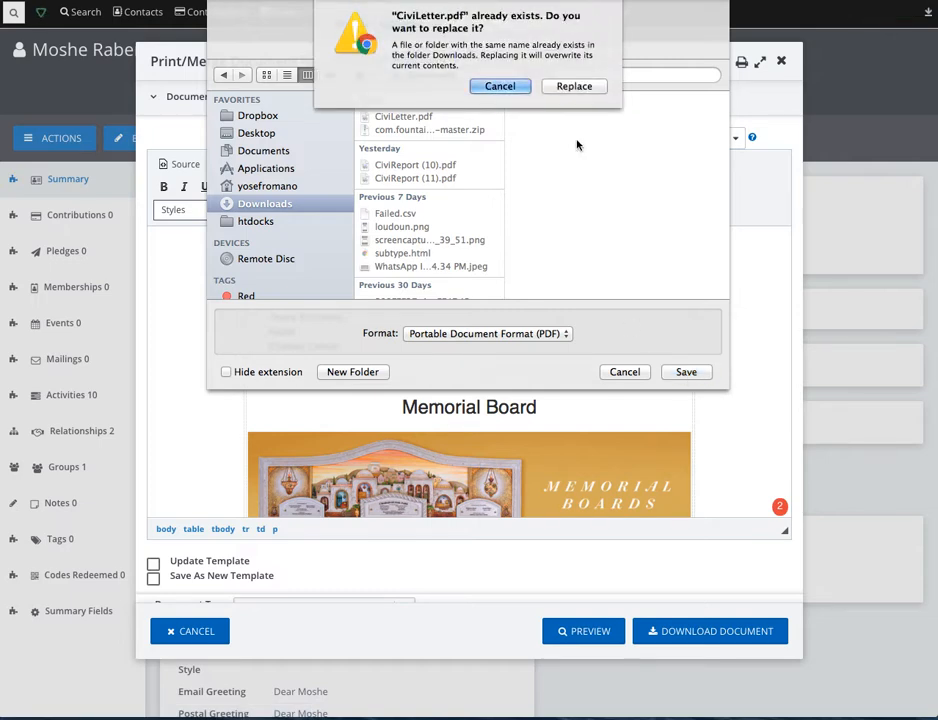
click(574, 86)
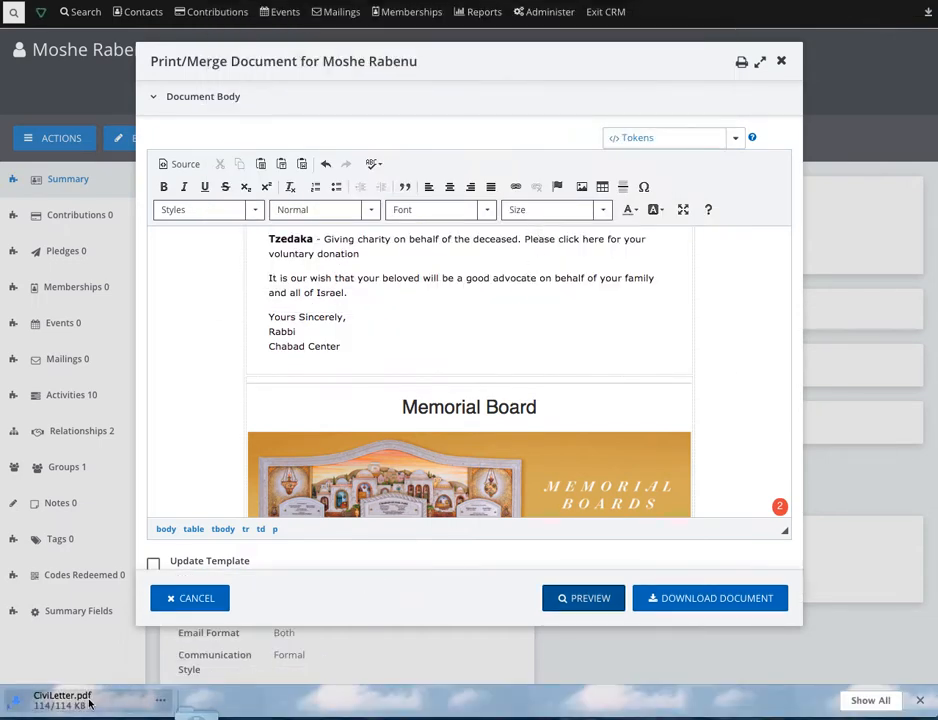
click(89, 704)
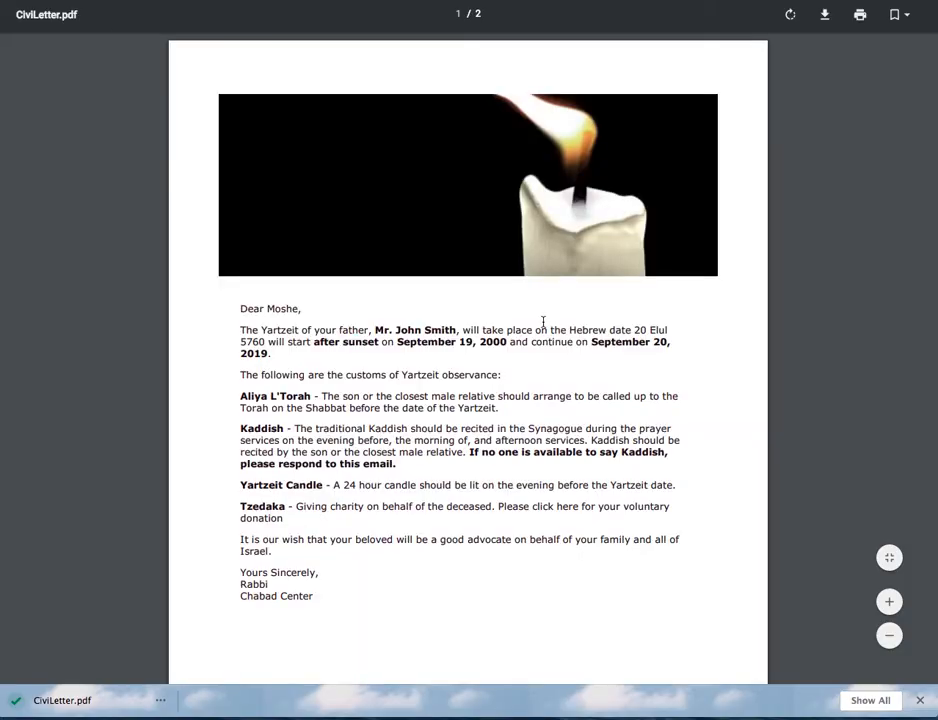
scroll(662, 268, down, 3)
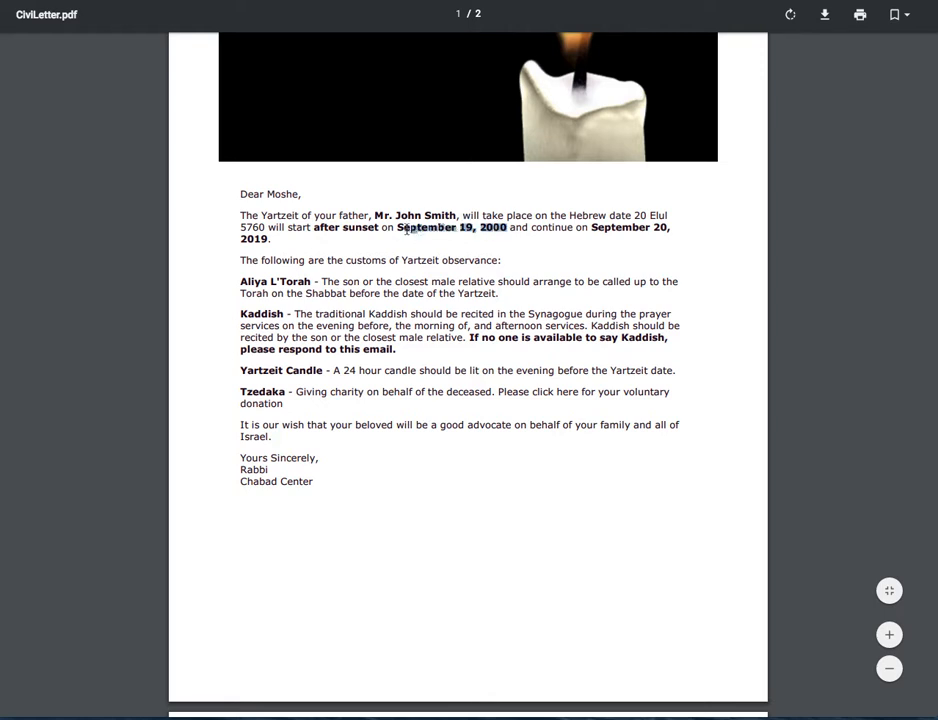
drag(397, 228, 510, 232)
click(527, 229)
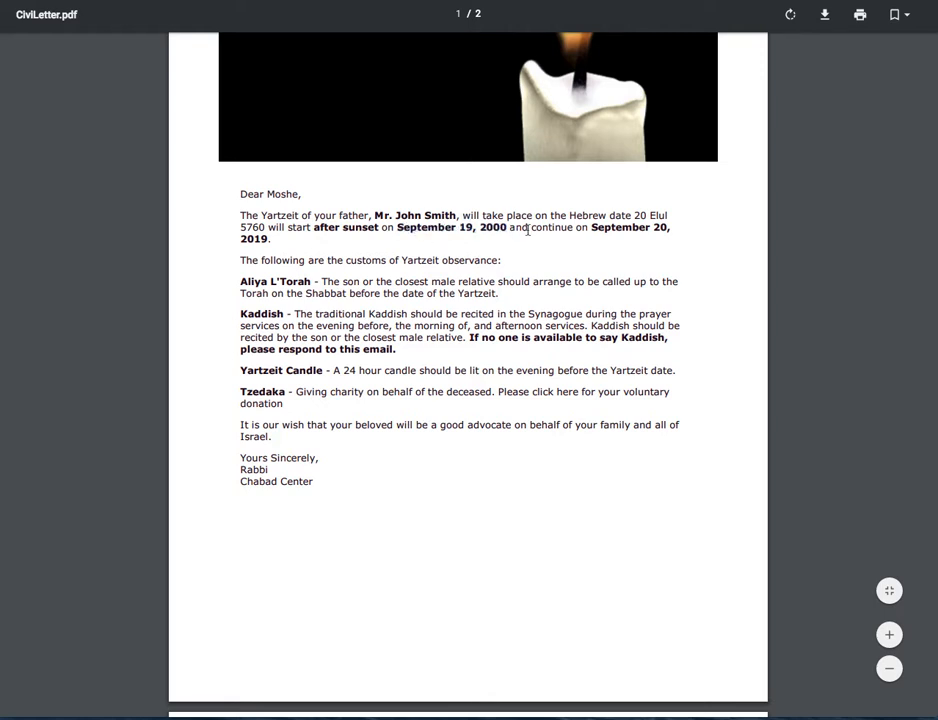
scroll(619, 236, up, 2)
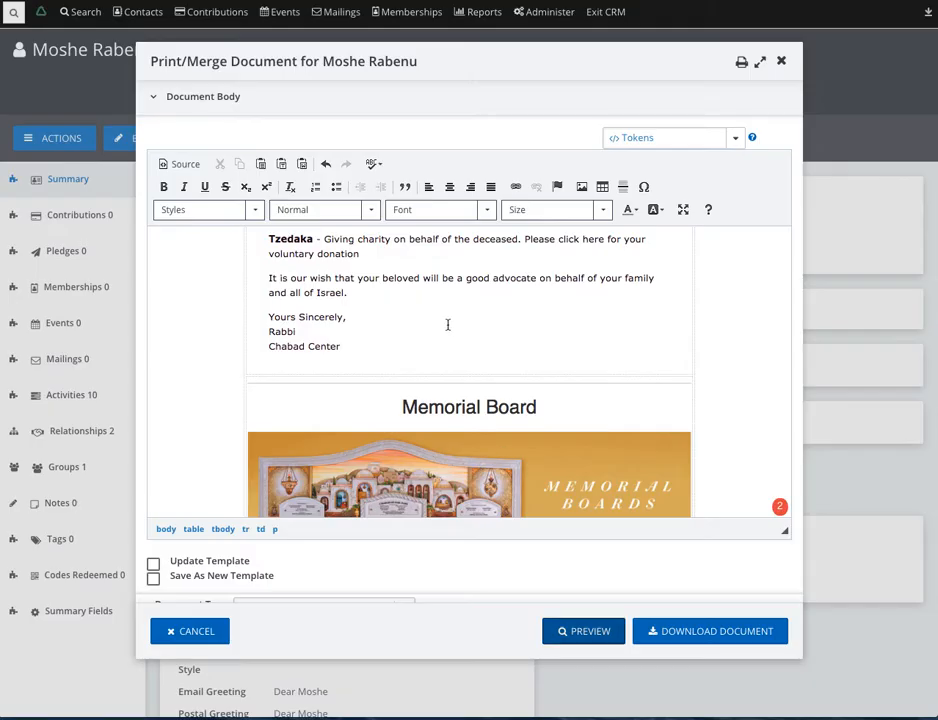
- Replace the English date of death token after "after sunset on" with the "English Yarzeit Date (evening) in exactly 7 days" token
scroll(512, 347, up, 3)
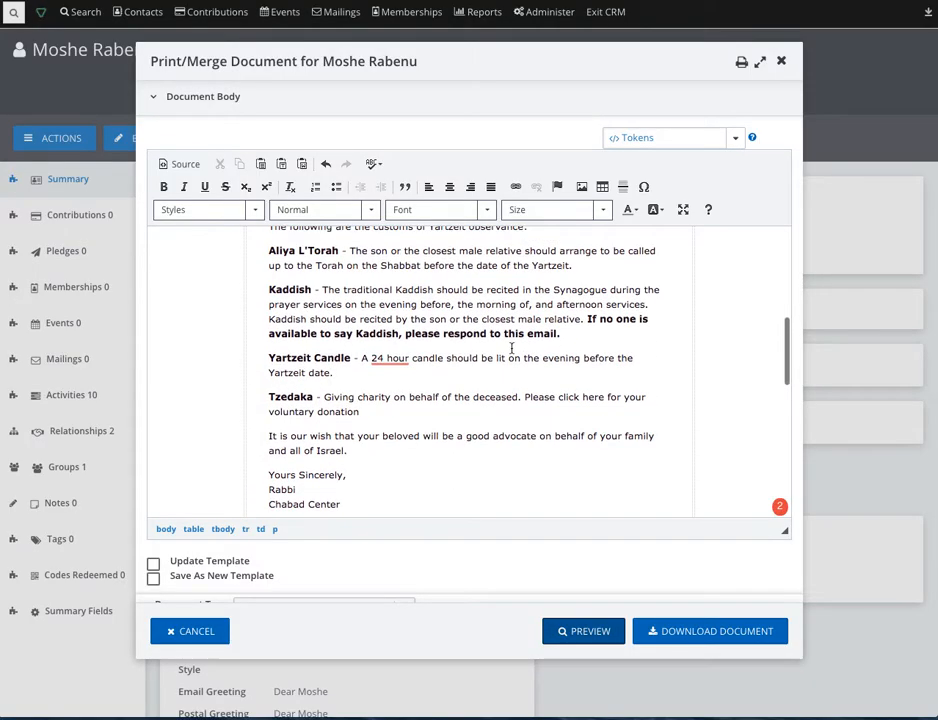
scroll(512, 347, up, 3)
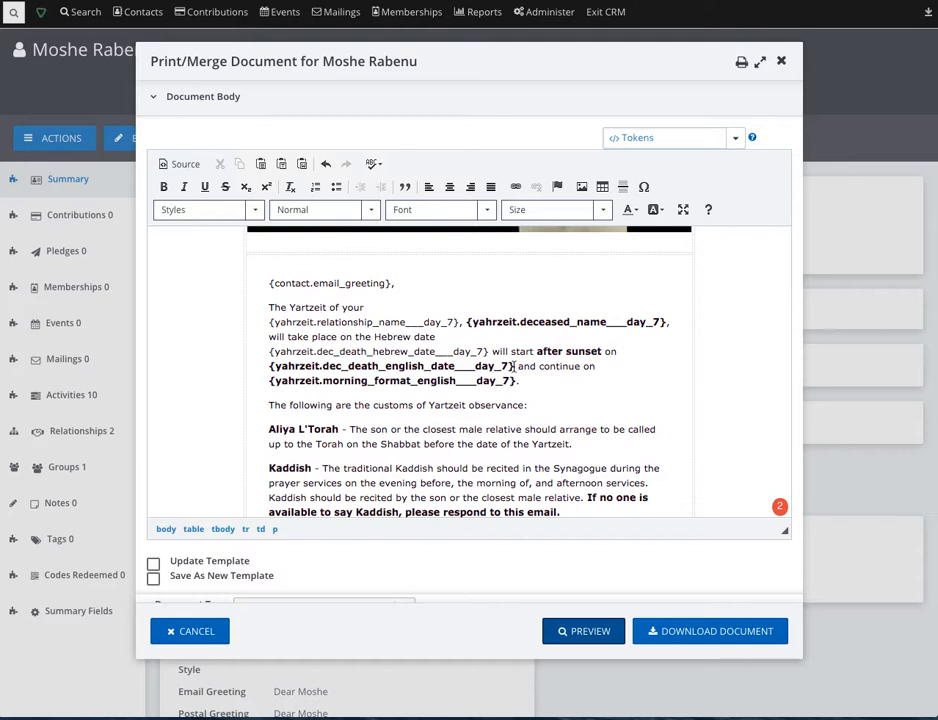
drag(515, 366, 269, 366)
click(733, 138)
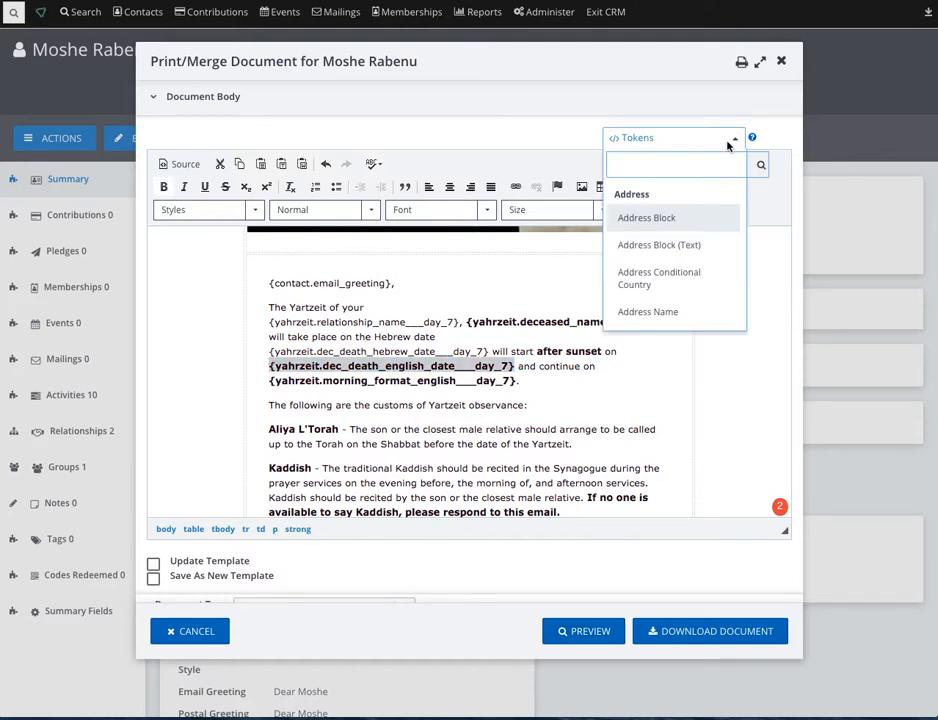
text(7days)
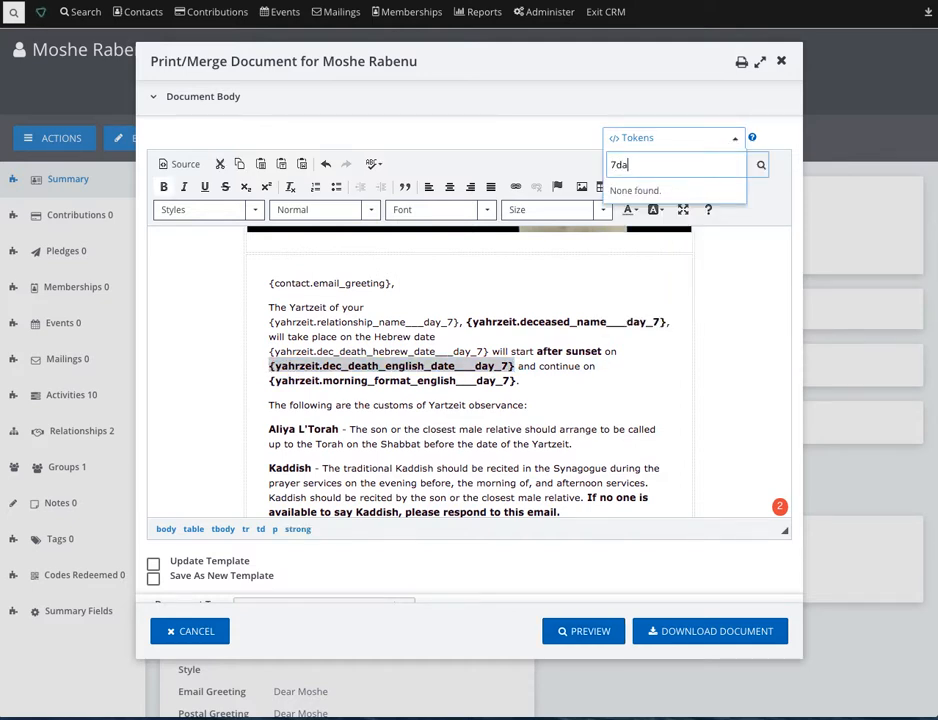
key(BackSpace)
text(days)
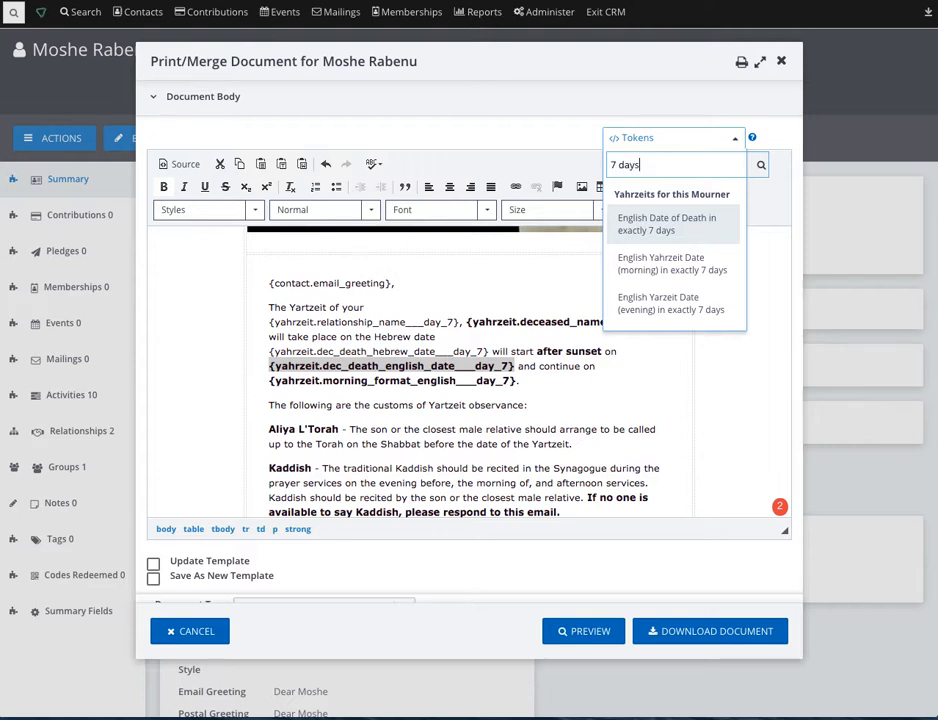
click(655, 312)
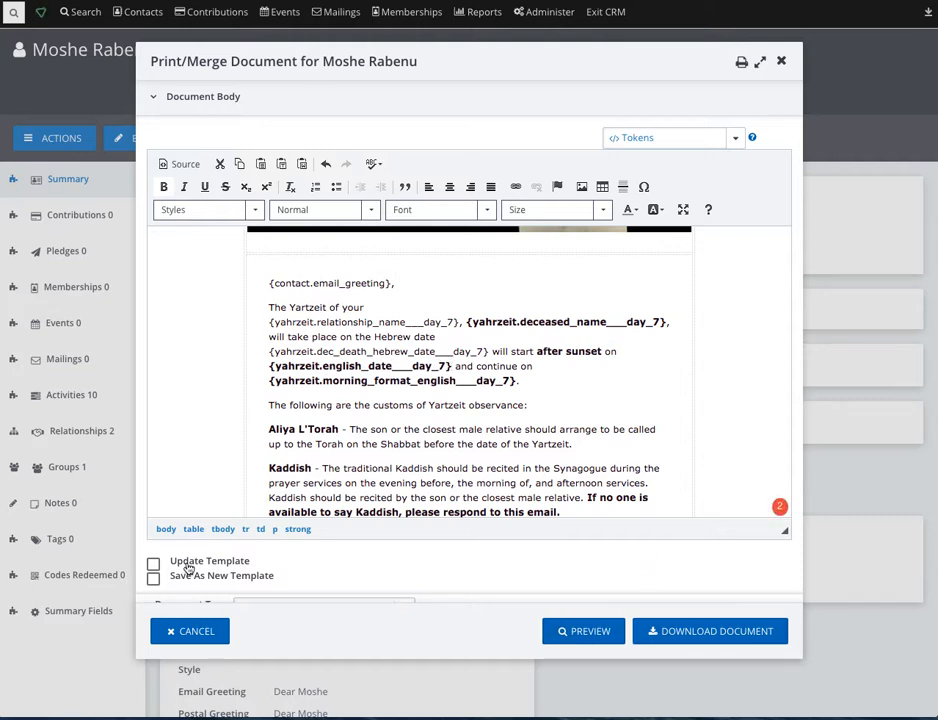
- Enable Update Template, preview the letter again over the existing CiviLetter.pdf, and open the PDF
click(155, 562)
click(604, 633)
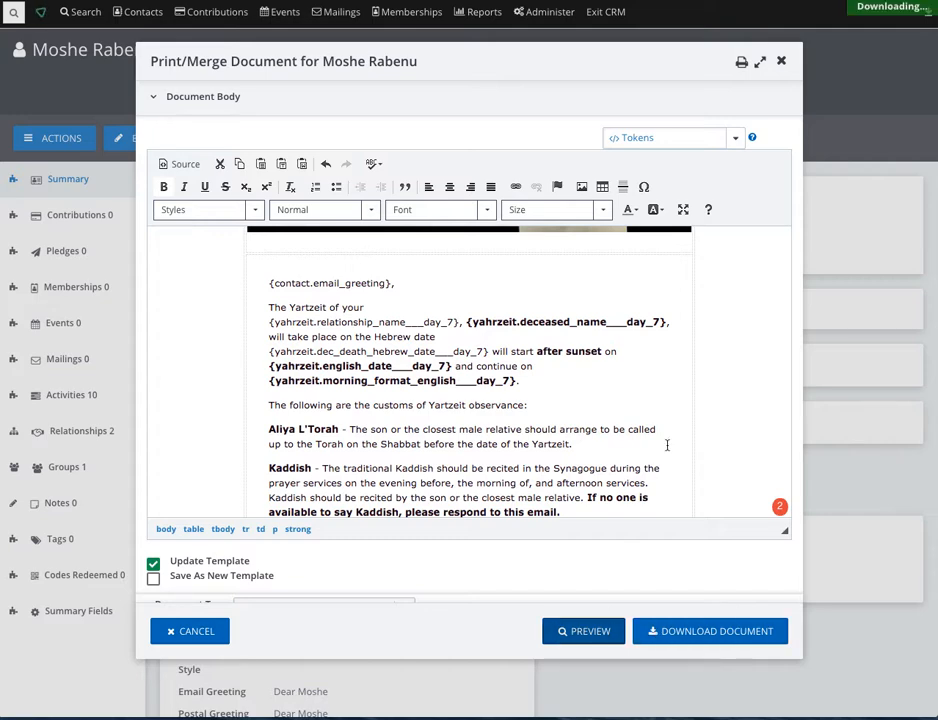
click(695, 371)
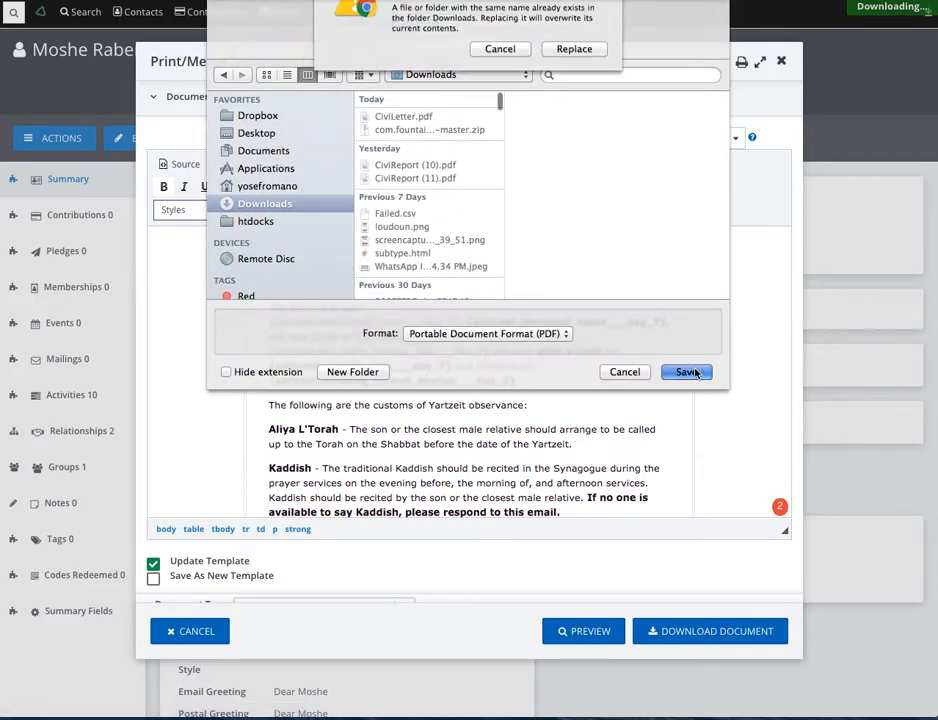
click(572, 85)
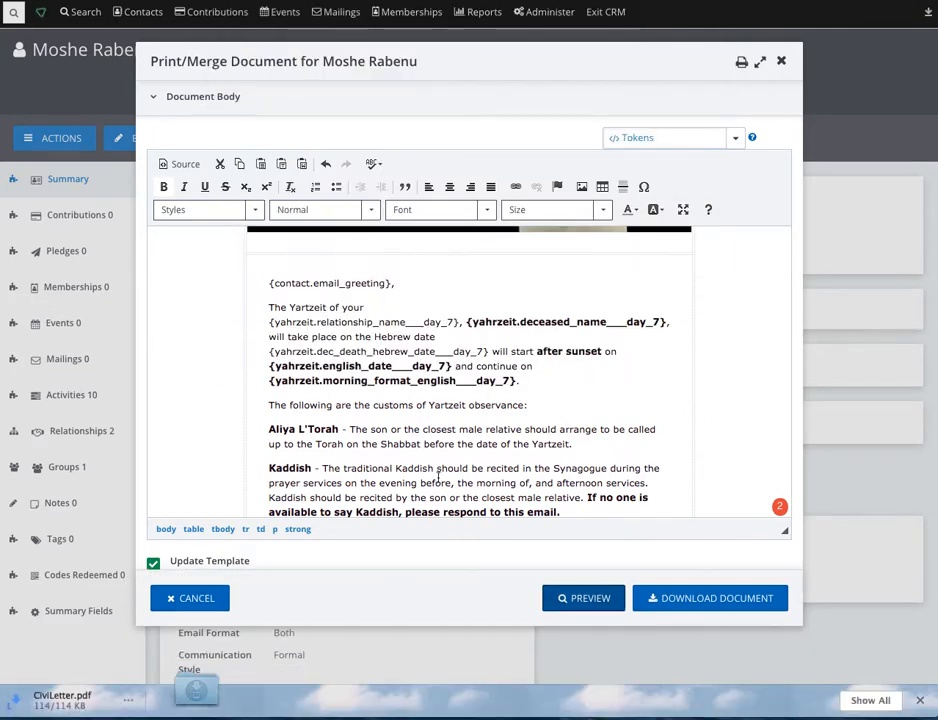
click(121, 697)
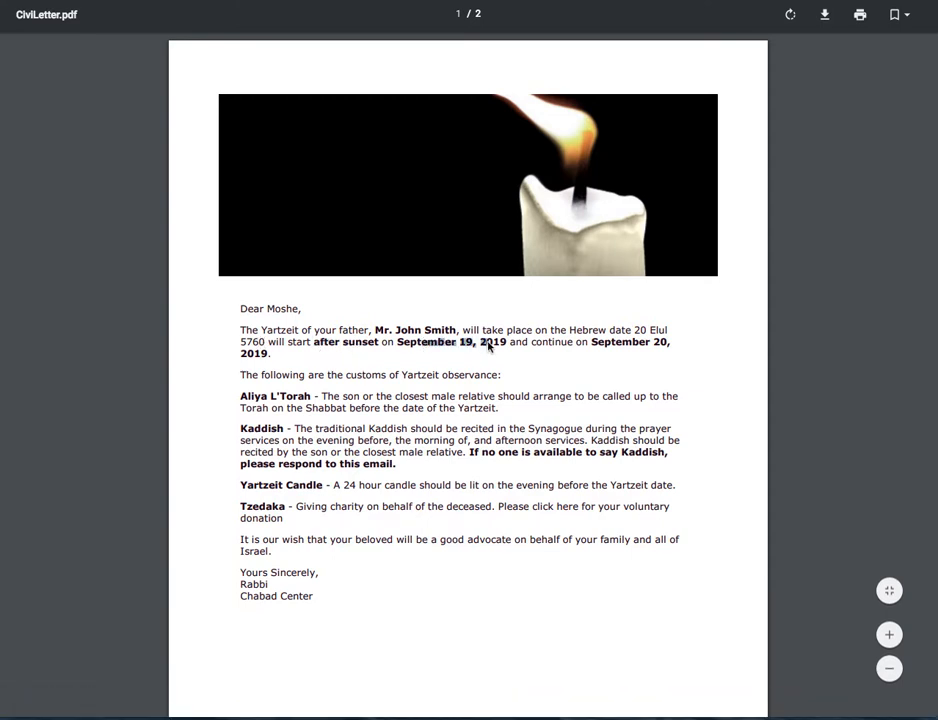
- Check the English evening date and the Hebrew date in the letter's opening paragraph
drag(419, 345, 530, 344)
click(549, 345)
drag(632, 331, 664, 333)
click(657, 333)
drag(240, 343, 298, 353)
click(355, 364)
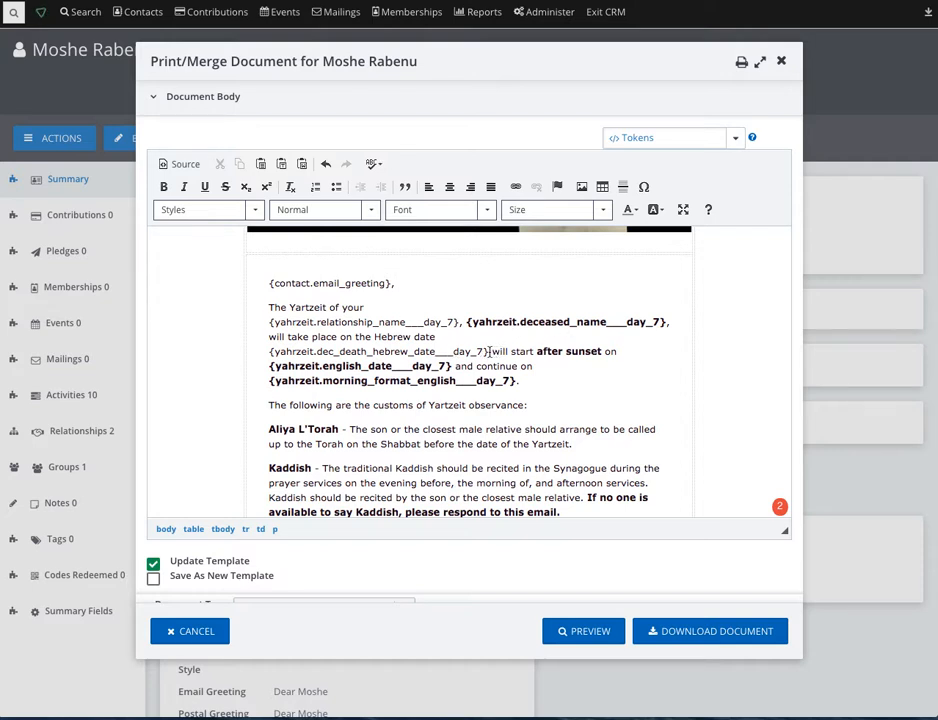
- Replace the Hebrew date of death token after "Hebrew date" with the "Hebrew Yahrzeit Date (Hebrew letters) in exactly 7 days" token
drag(489, 351, 268, 351)
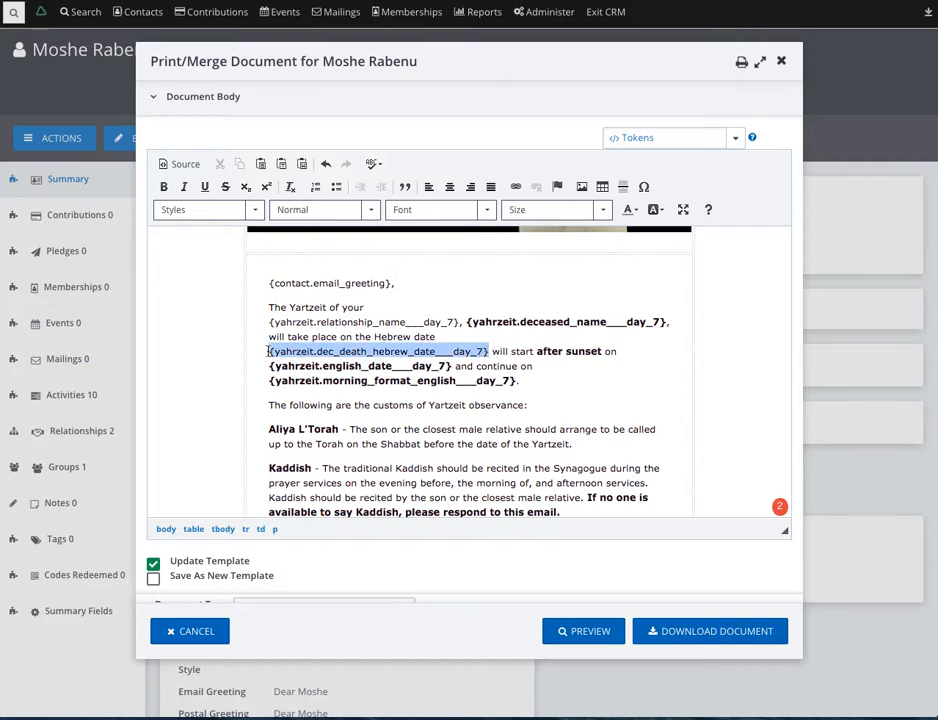
click(697, 145)
text(7 days)
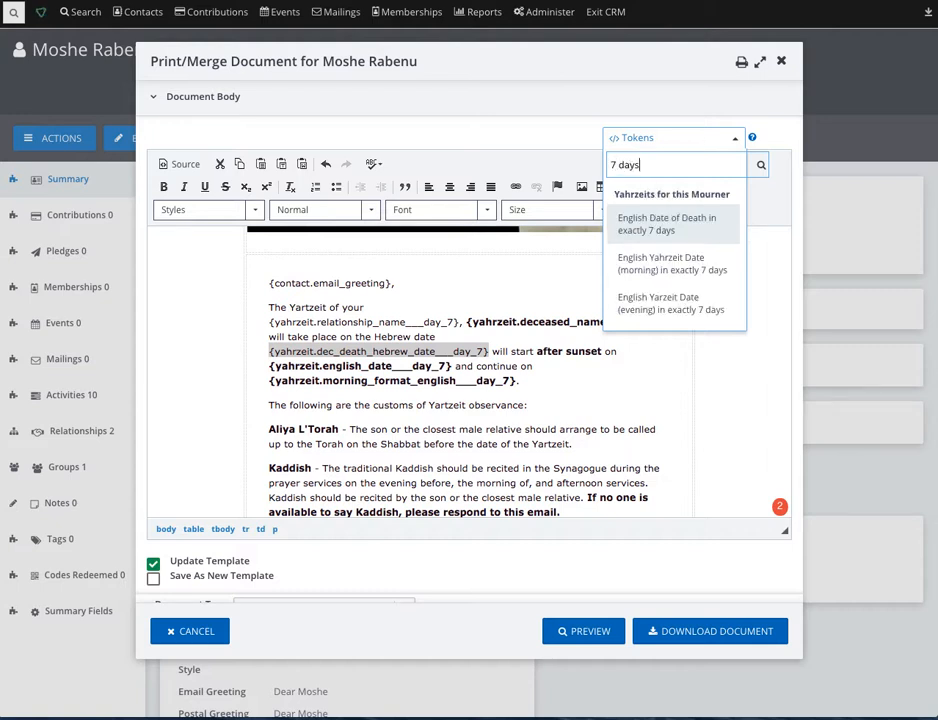
scroll(708, 230, down, 5)
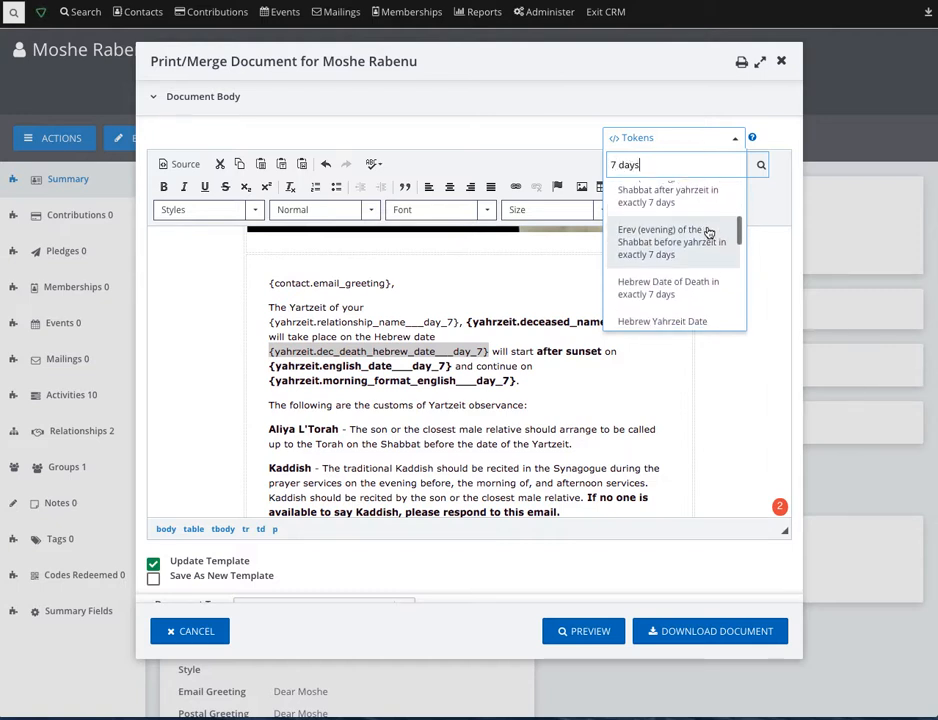
scroll(680, 276, down, 1)
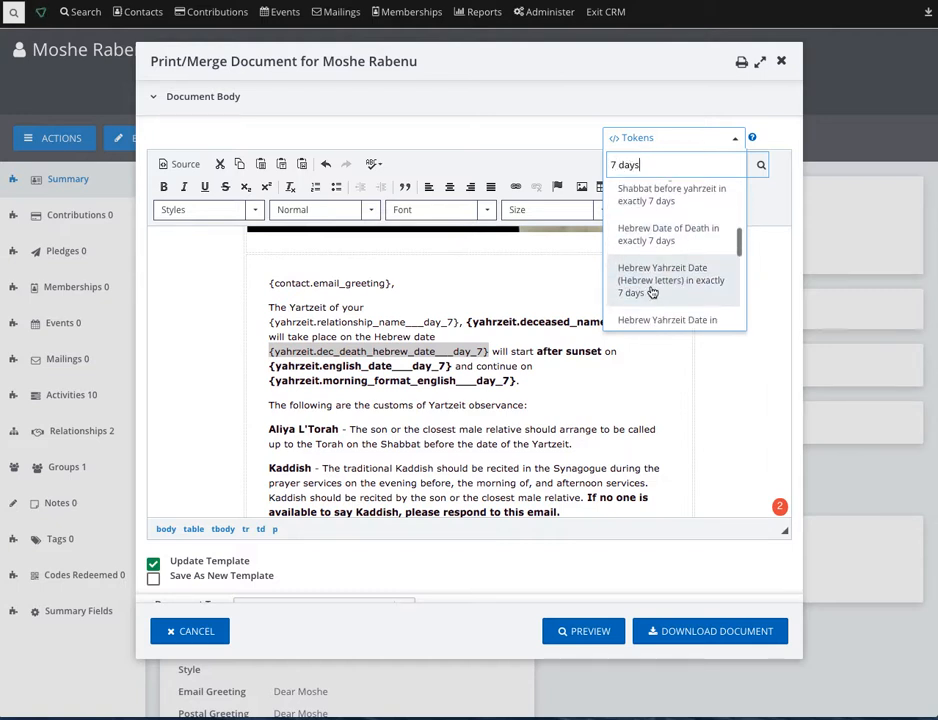
click(695, 287)
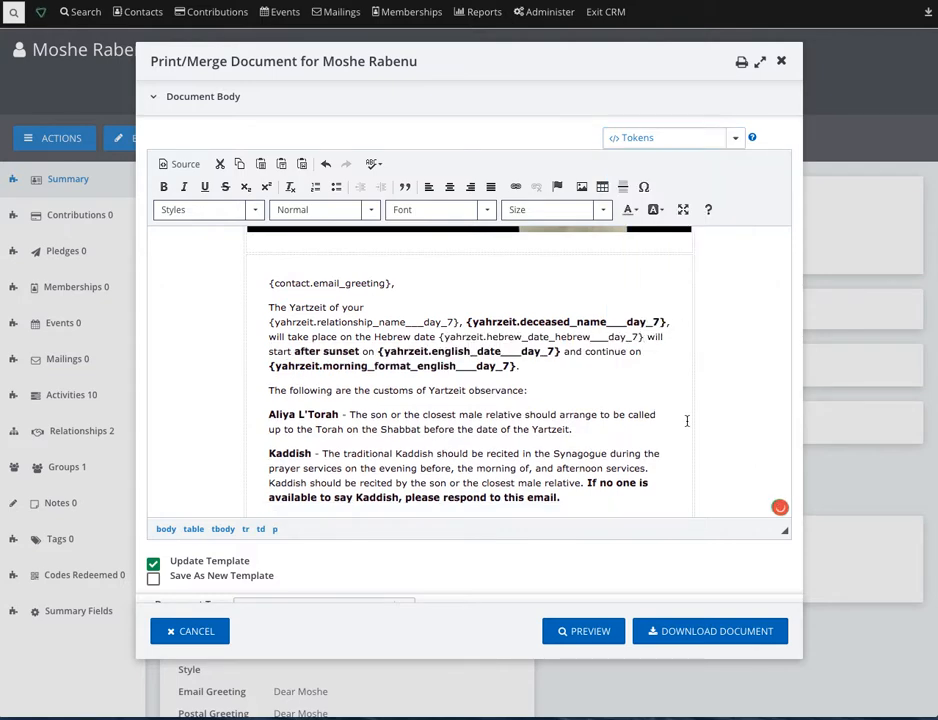
- Download the merged document over the existing CiviLetter.pdf in Downloads and open the PDF
click(653, 631)
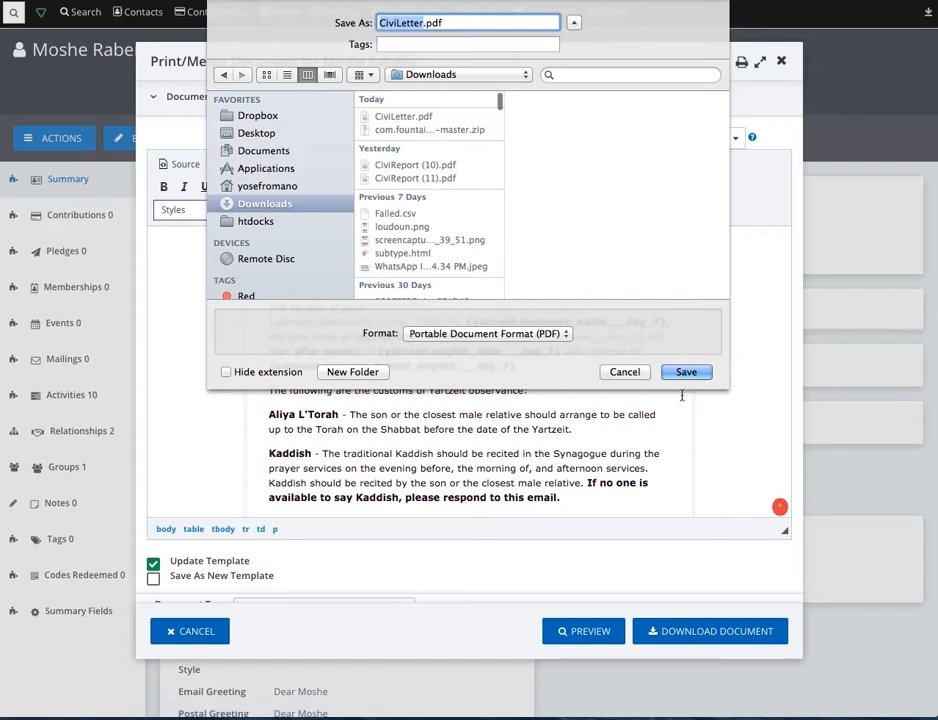
click(686, 376)
click(584, 88)
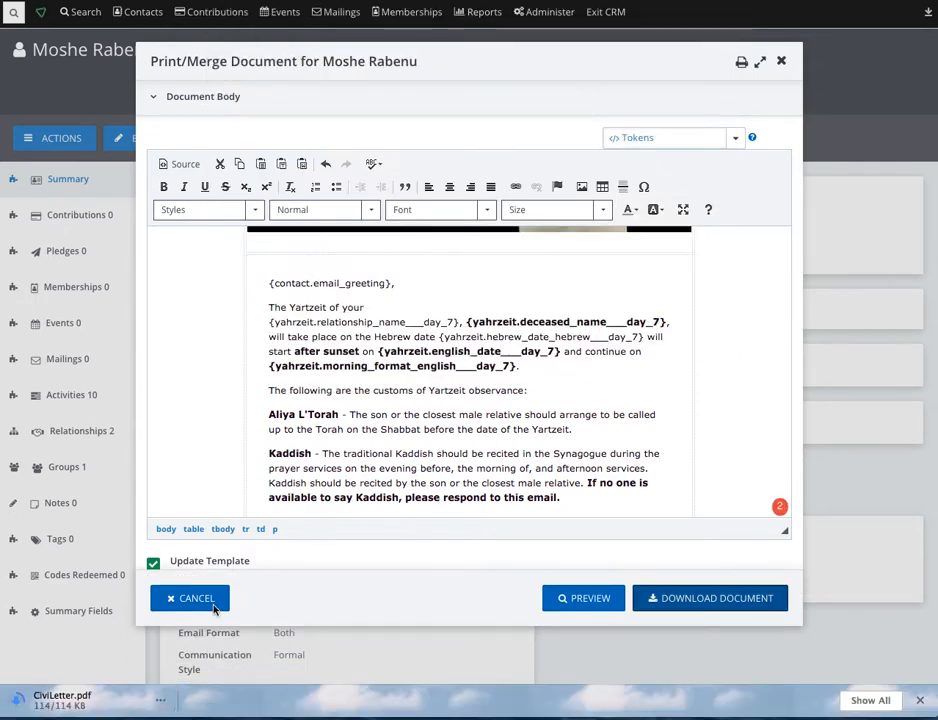
click(104, 709)
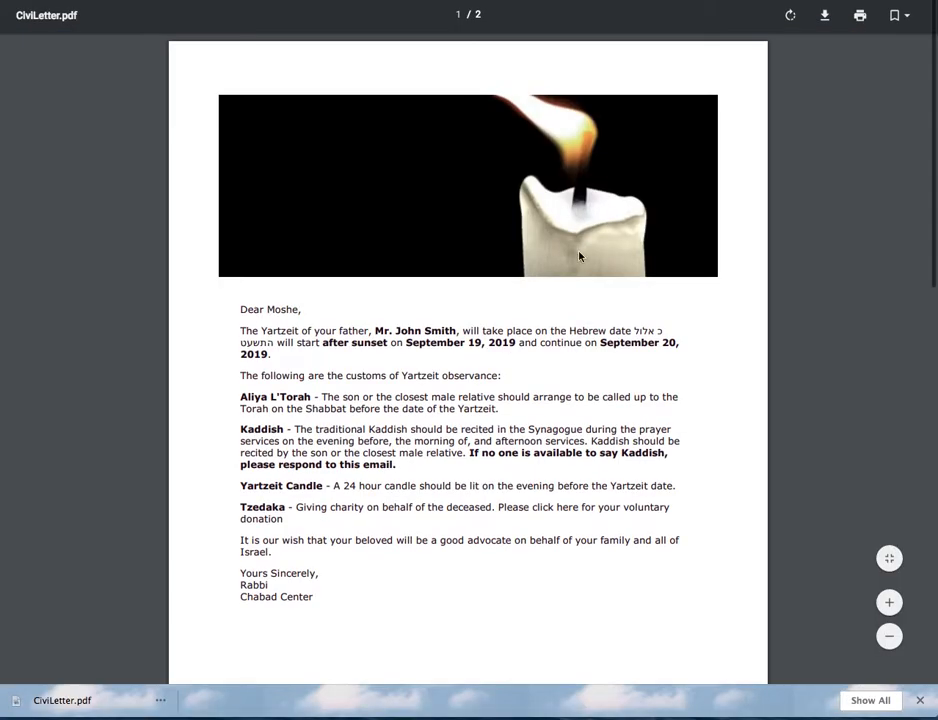
- Check the Hebrew yahrzeit date in the letter's opening paragraph, and close the PDF and the Print/Merge Document dialog
drag(418, 342, 555, 333)
double_click(557, 331)
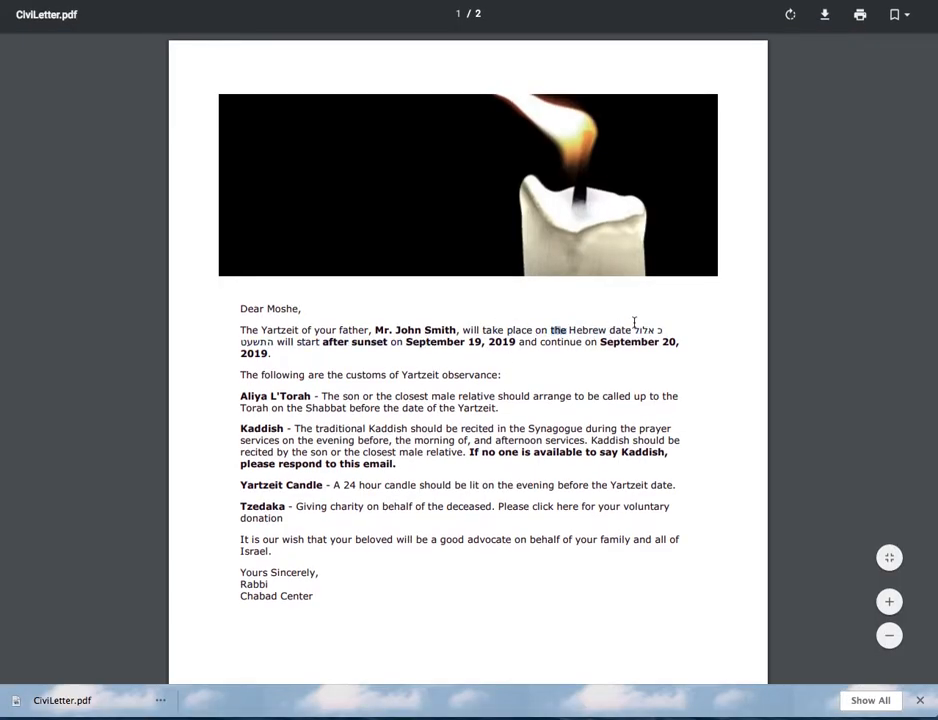
mouse_move(657, 334)
mouse_down()
mouse_move(632, 335)
mouse_move(655, 334)
mouse_up()
double_click(631, 332)
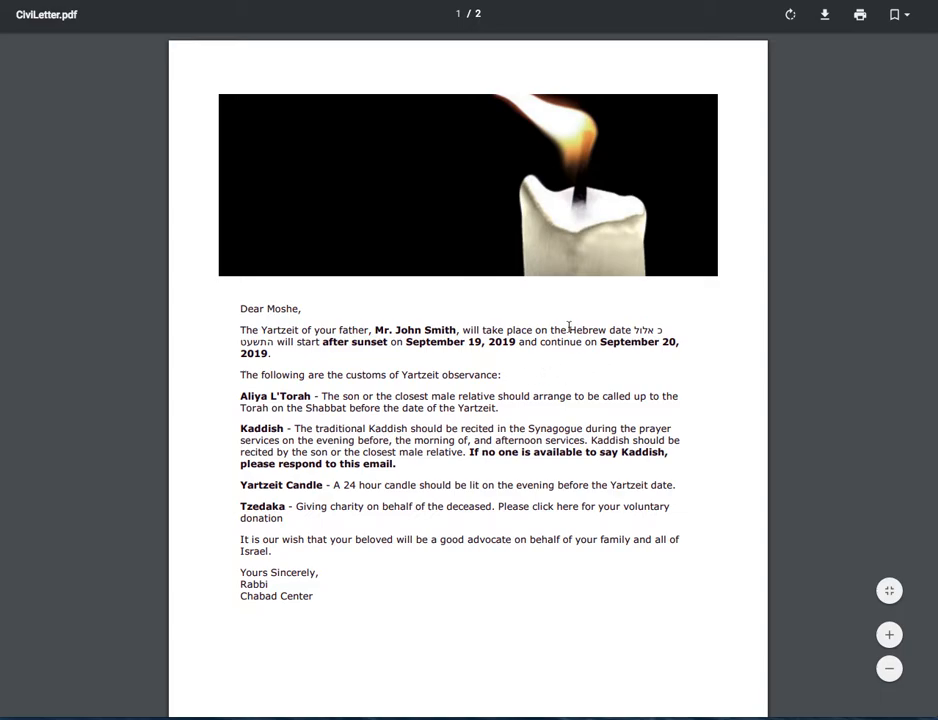
key(super+w)
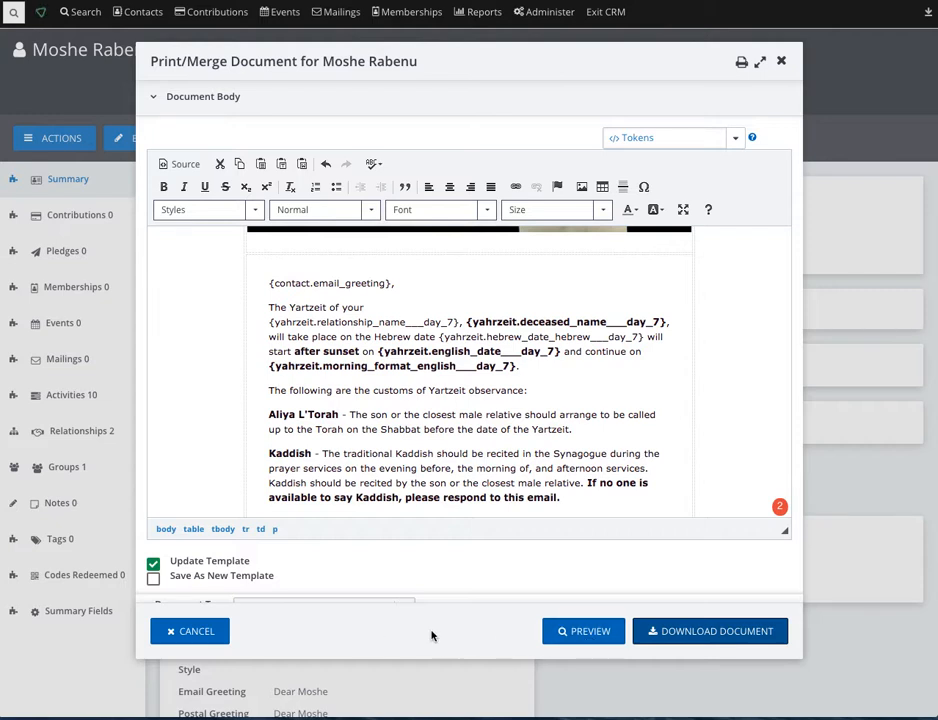
click(786, 61)
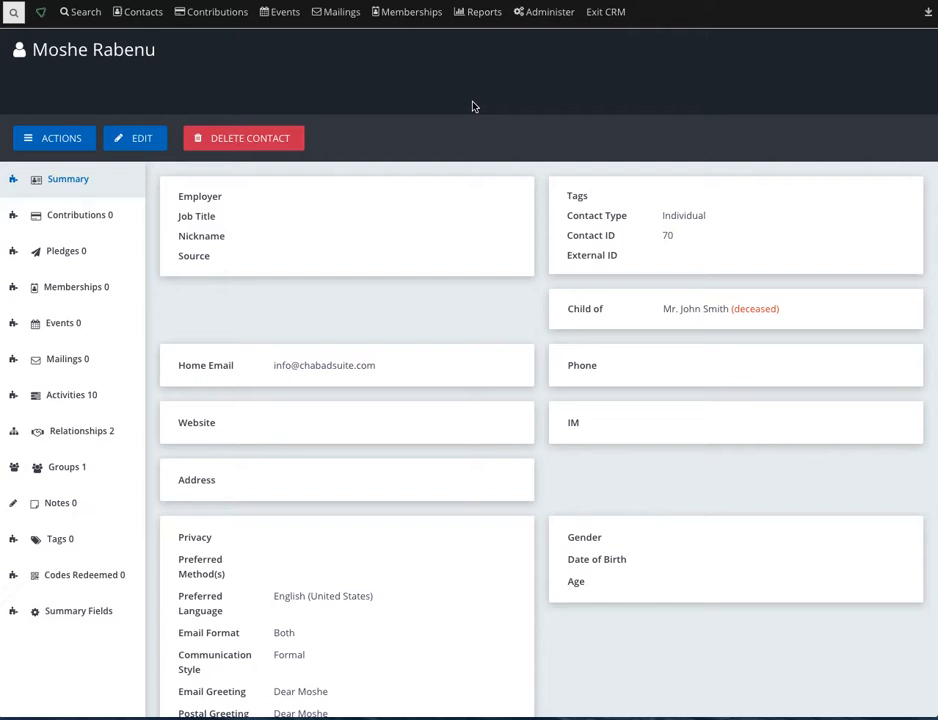
- Open Manage Groups and locate the YZ 7days smart group in the group list
click(126, 14)
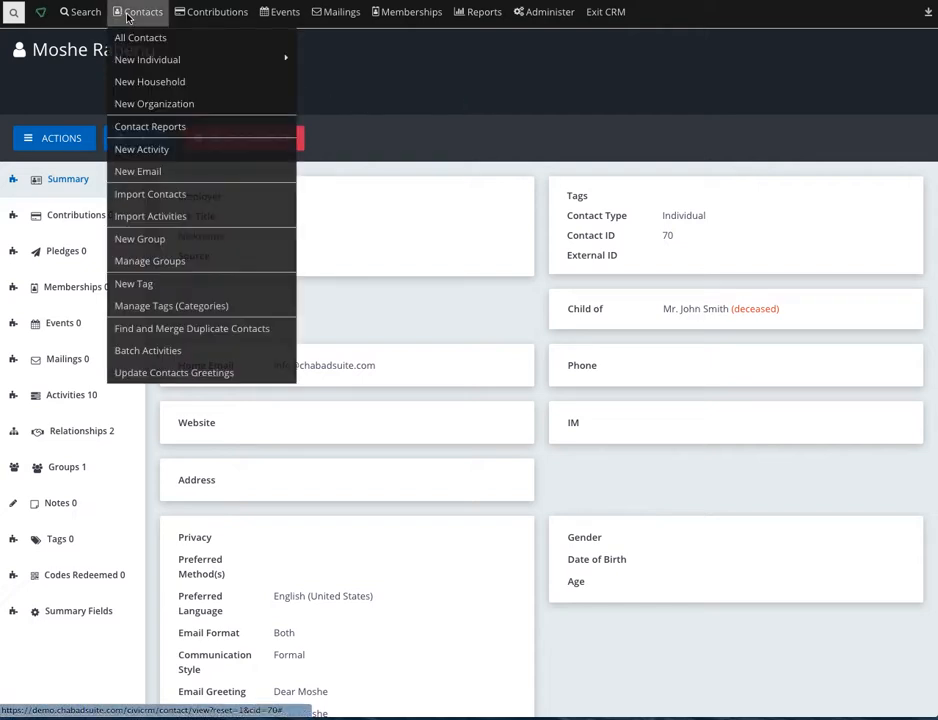
click(165, 262)
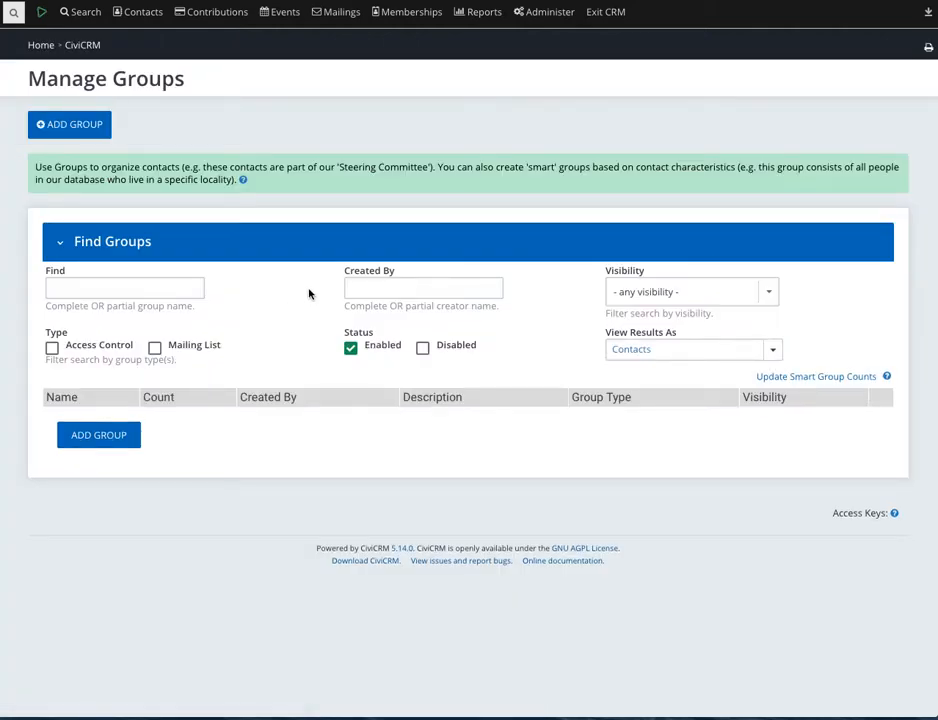
scroll(325, 280, down, 10)
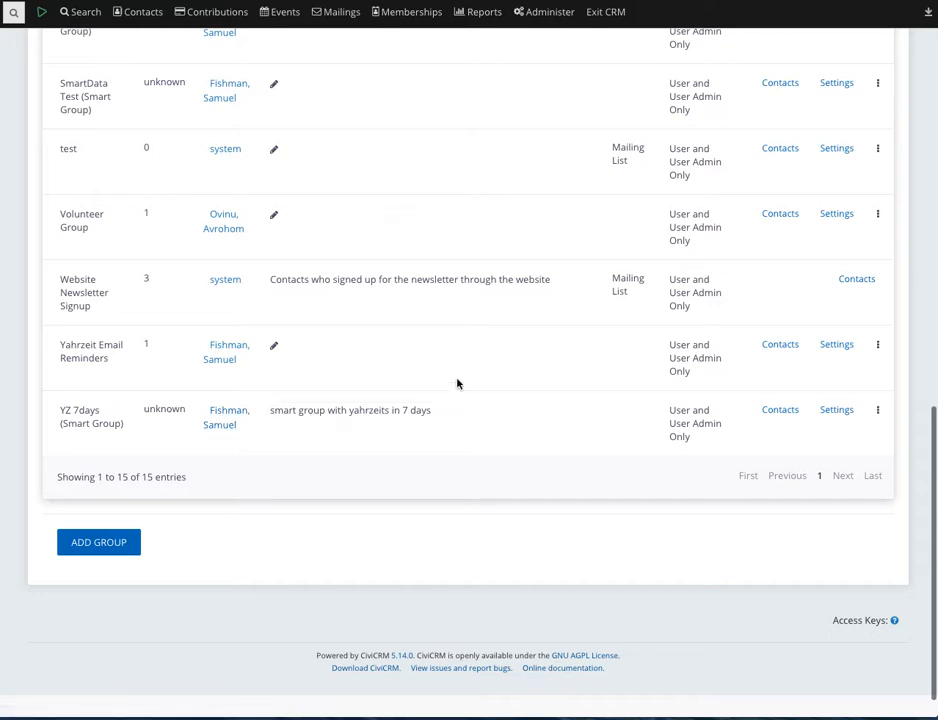
scroll(521, 98, up, 4)
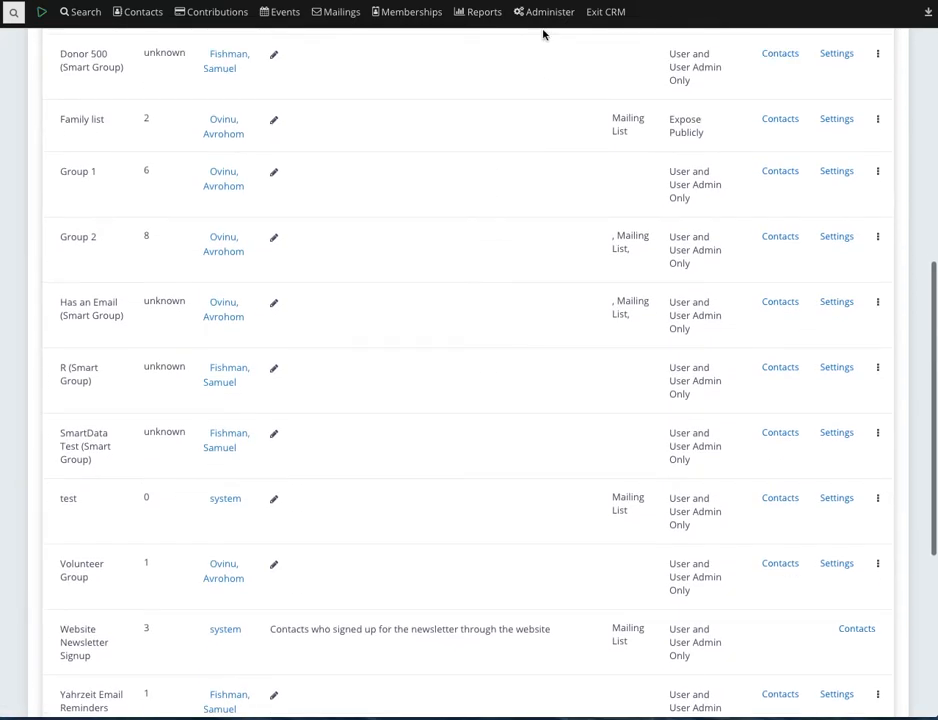
- Go to the Scheduled Jobs settings and open the daily Call Email2Each.Sendemails API job for editing
mouse_move(545, 24)
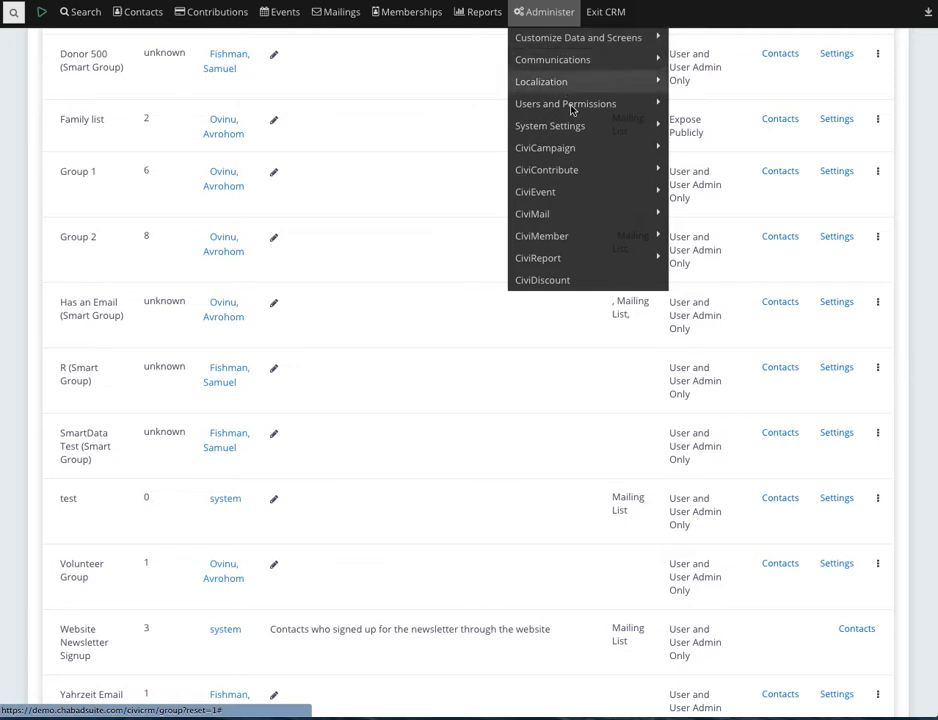
mouse_move(588, 128)
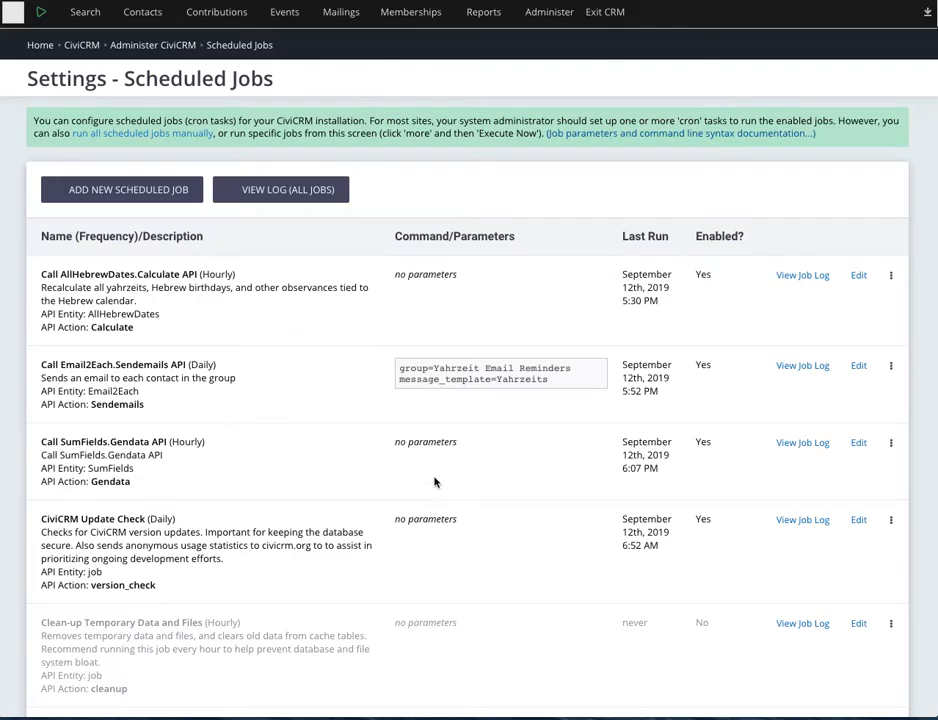
drag(41, 370, 118, 367)
click(242, 371)
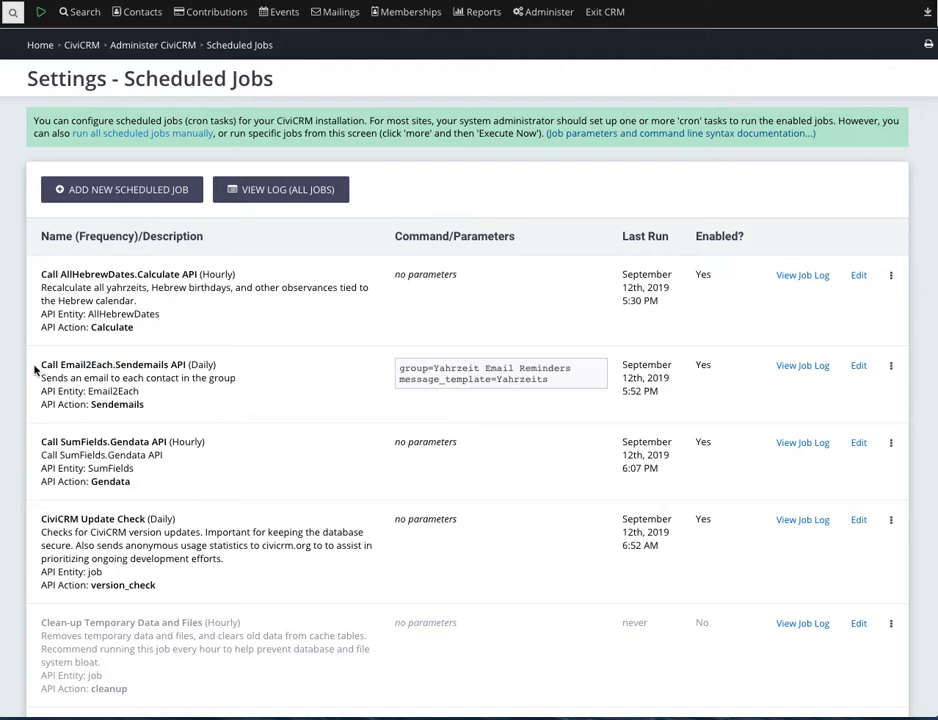
drag(35, 370, 241, 375)
click(683, 377)
click(859, 367)
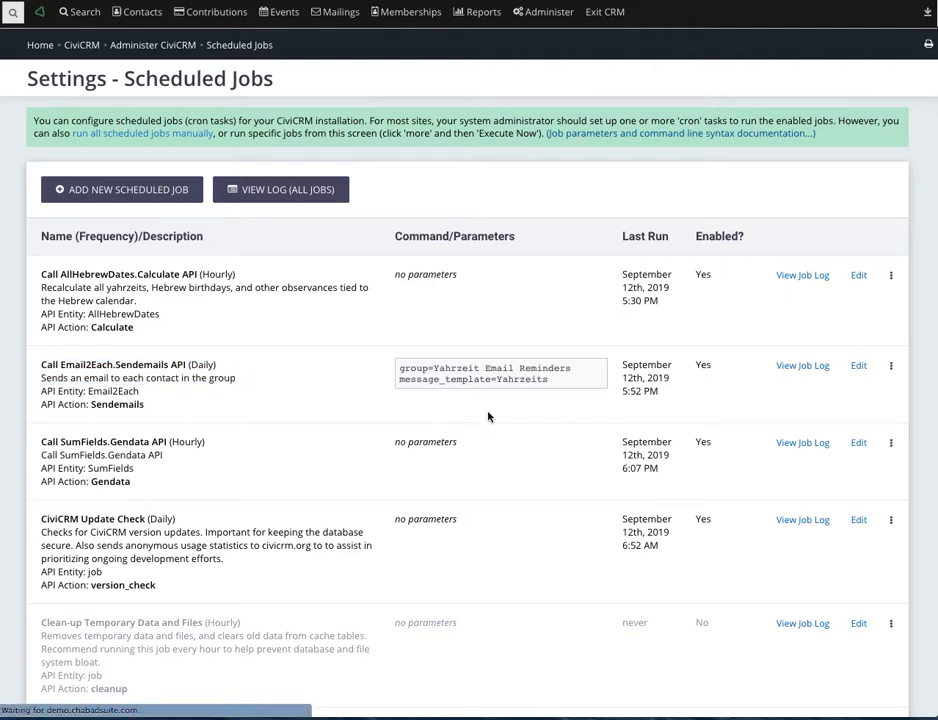
- Delete the existing group name after "group=" in the job's command parameters
drag(165, 427, 325, 423)
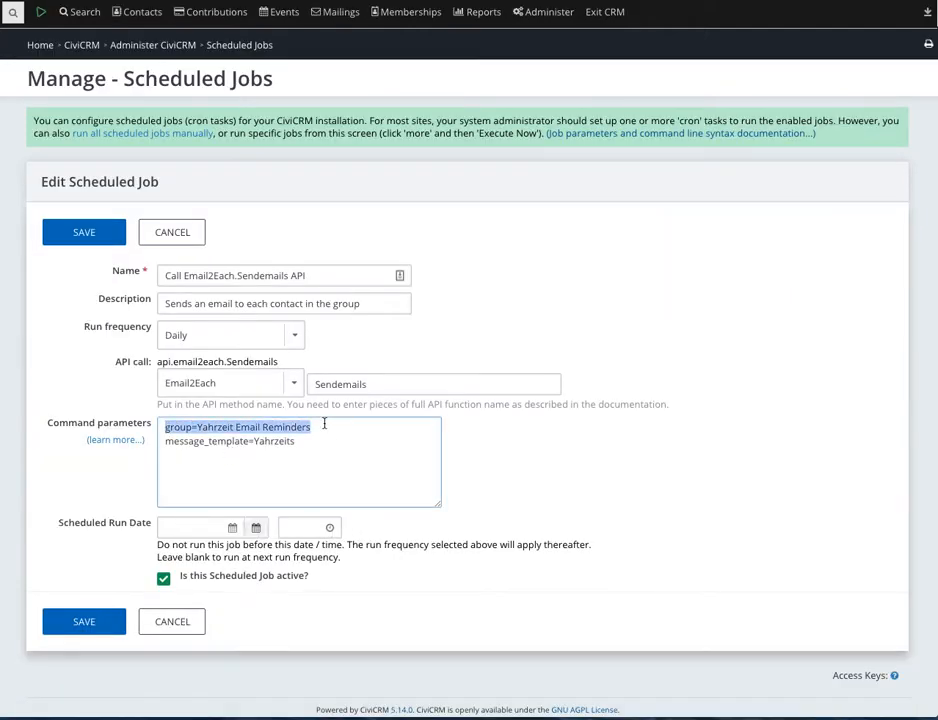
click(160, 427)
drag(157, 427, 199, 428)
key(BackSpace)
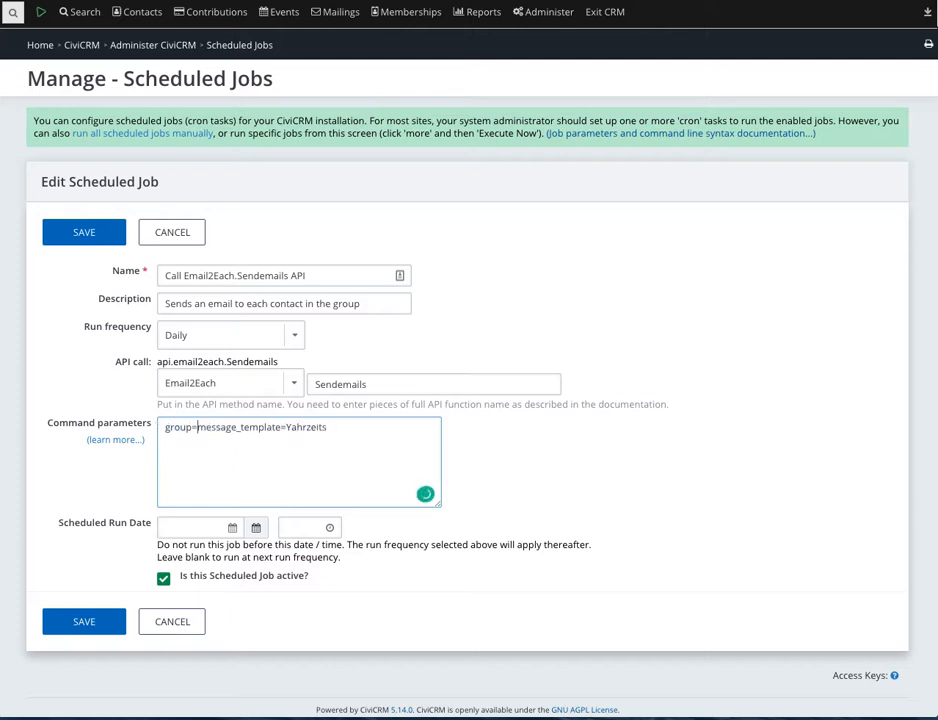
- Copy the name of the YZ 7days (Smart Group) group from the Manage Groups list
click(559, 1)
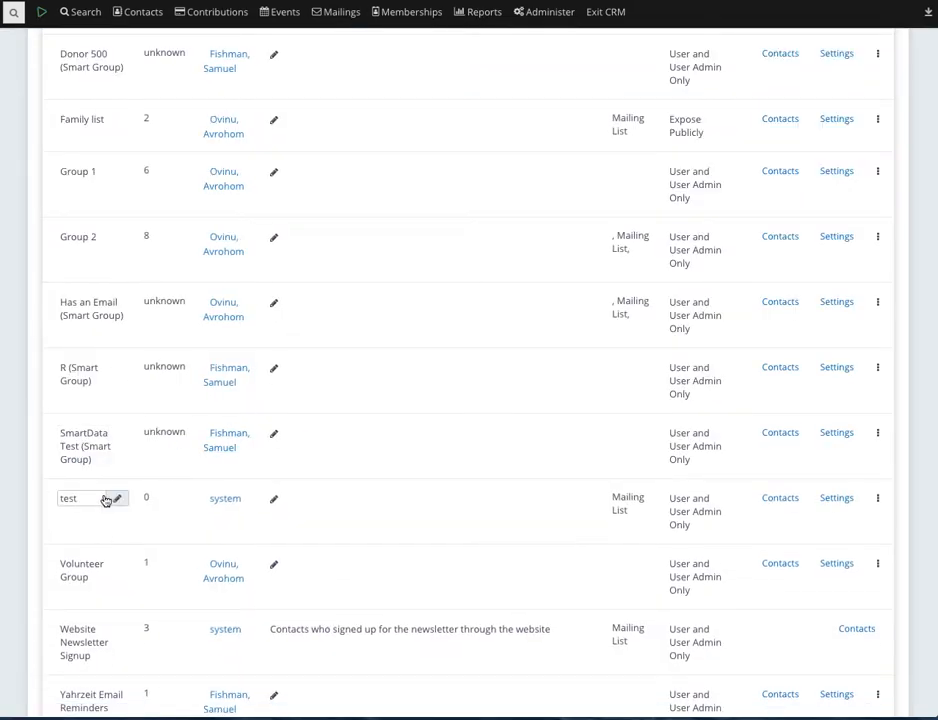
scroll(178, 484, down, 2)
click(88, 649)
key(ctrl+c)
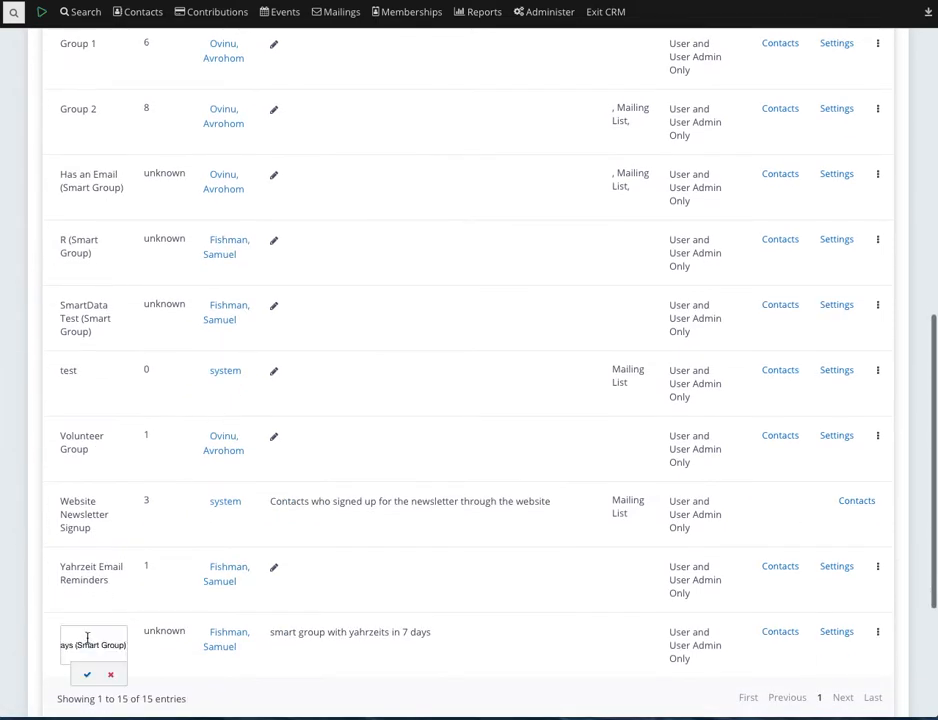
click(87, 674)
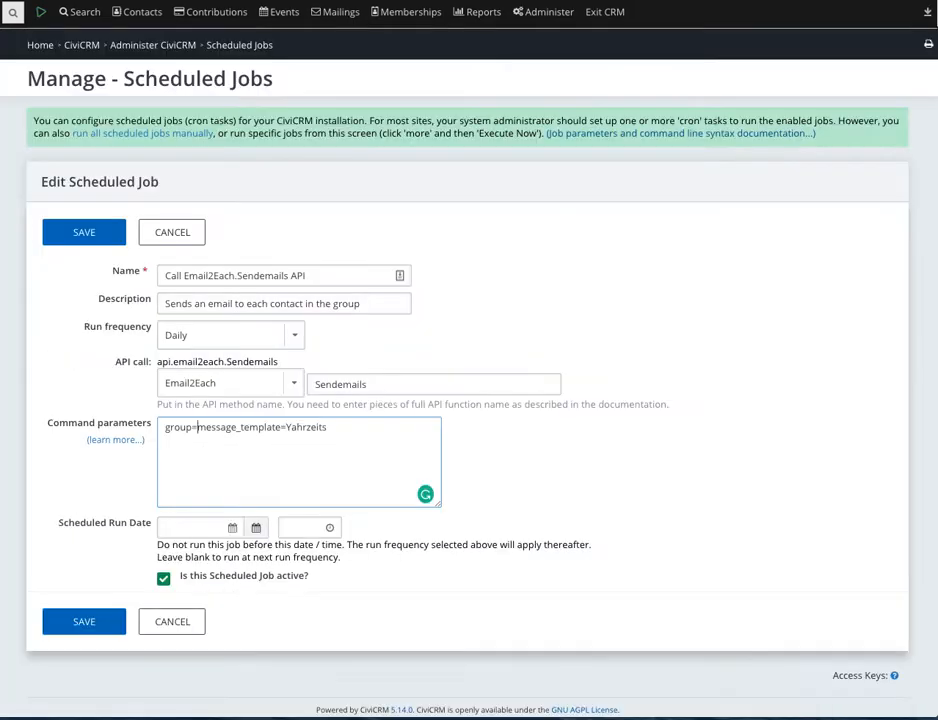
- Set the group parameter to YZ 7days (Smart Group), replacing the rest of the line, and start the message_template parameter on a new line
drag(197, 427, 350, 428)
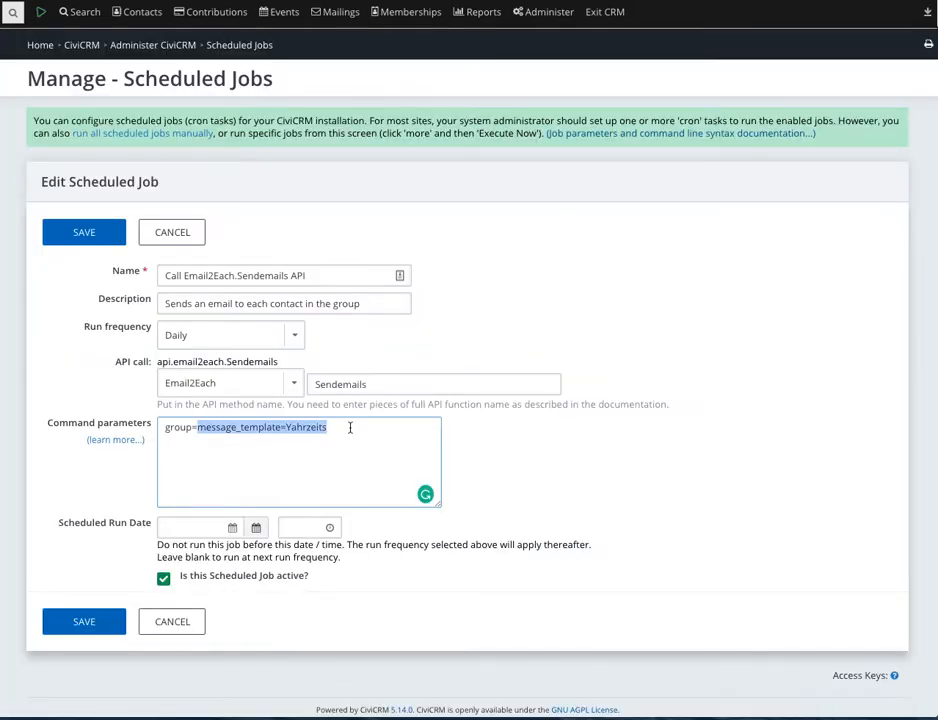
key(ctrl+v)
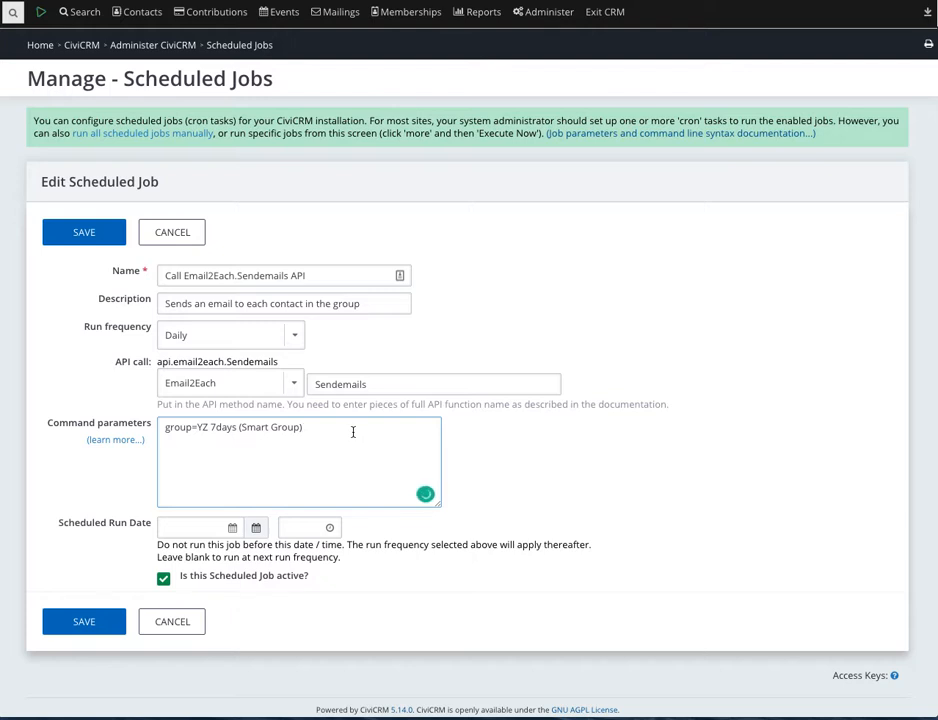
key(Return)
text(m)
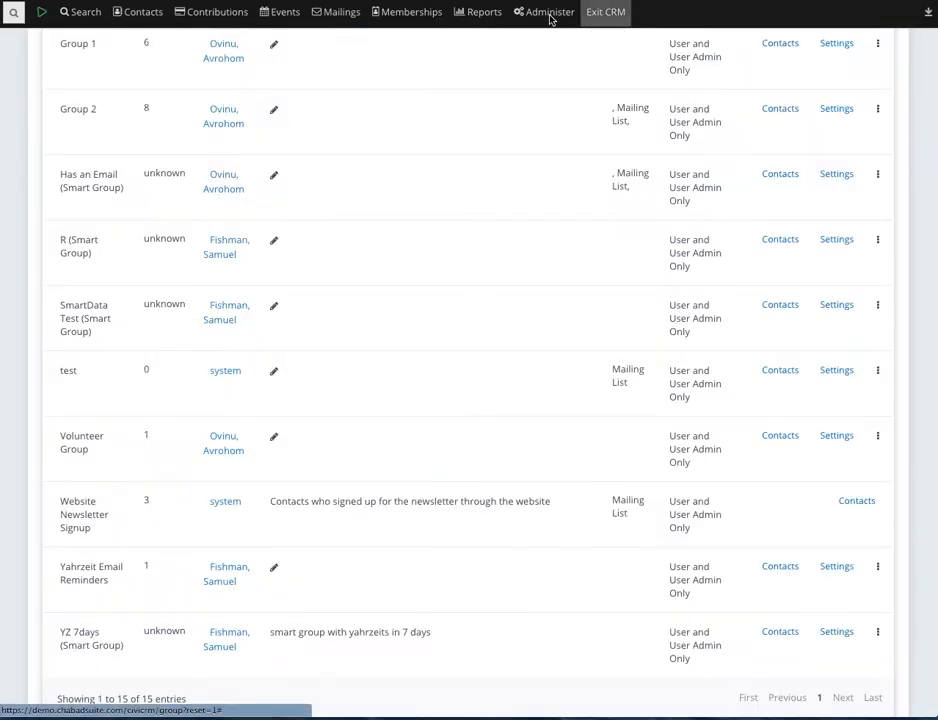
- Look up the reminder's title in Message Templates and set the job's message_template parameter to Yahrzeits
click(549, 14)
mouse_move(570, 62)
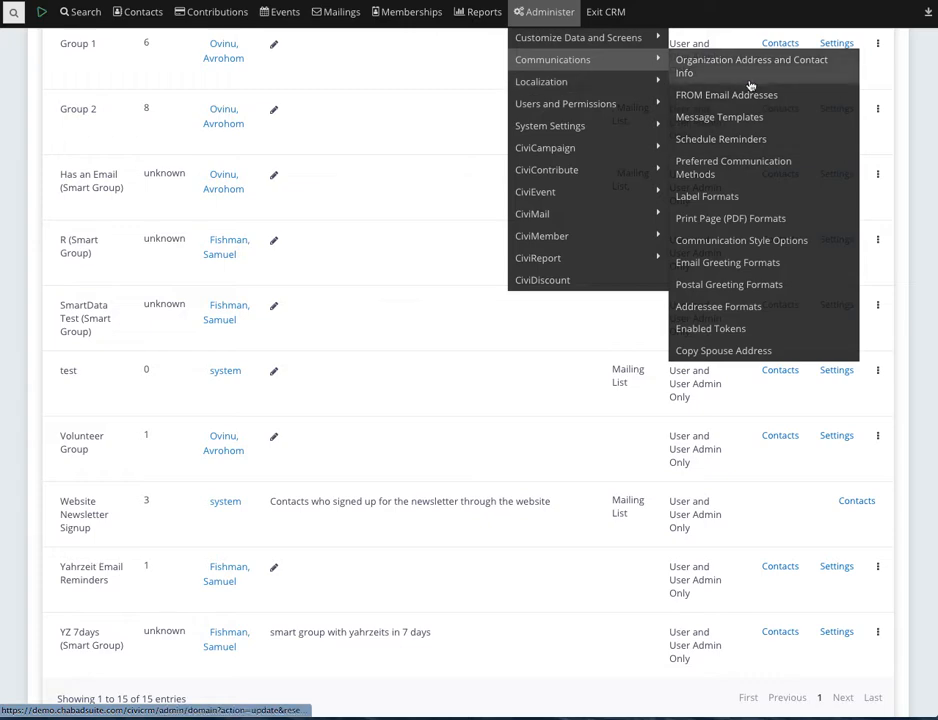
click(749, 118)
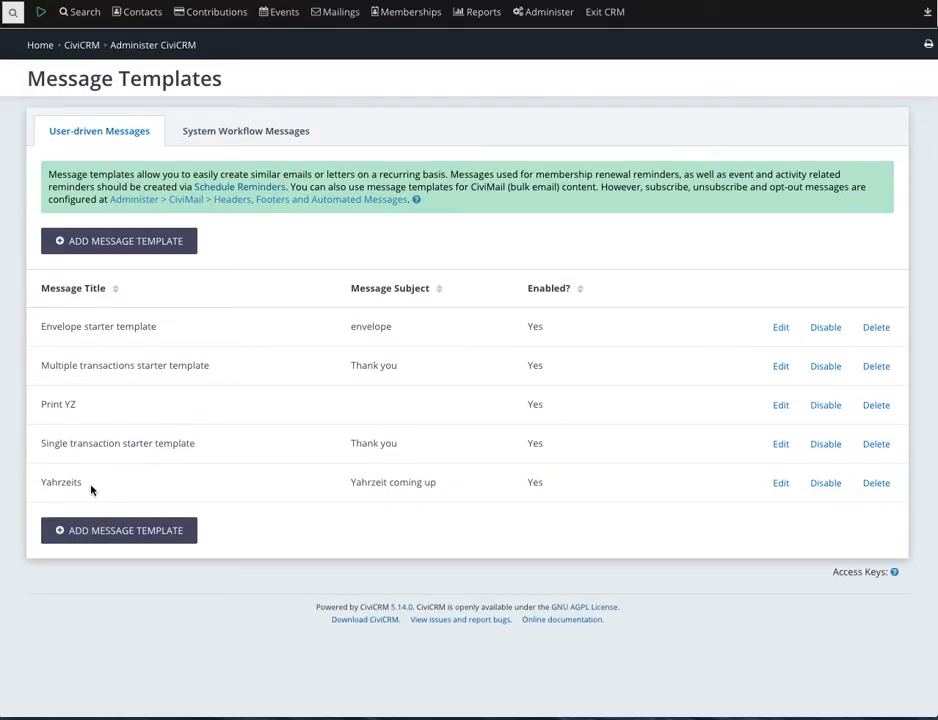
drag(88, 485, 45, 484)
key(ctrl+shift+Tab)
text(Yahrzeits)
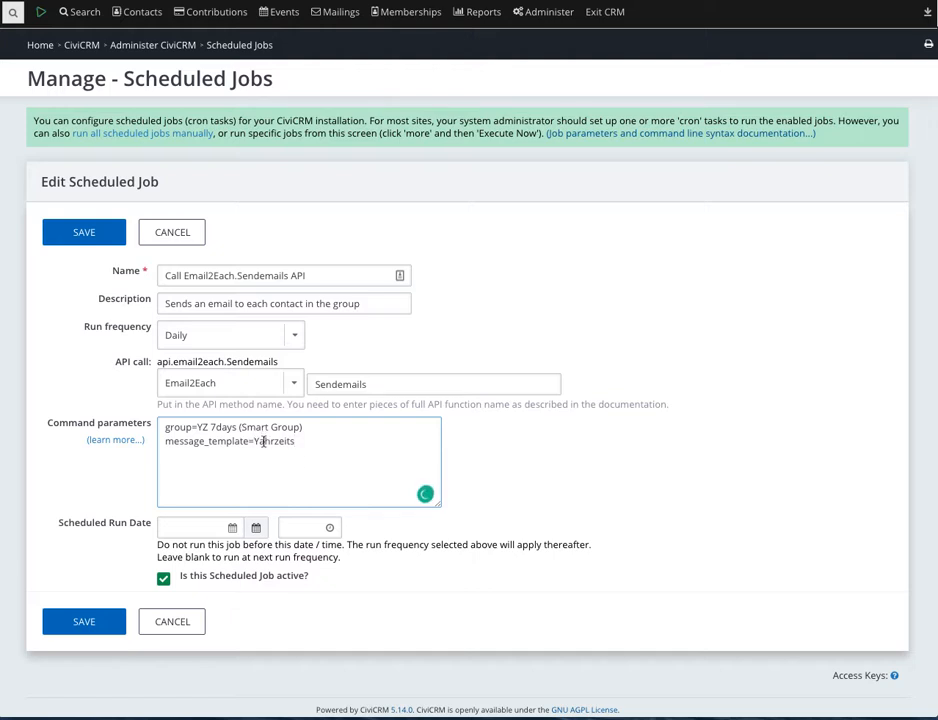
- Review the smart group name entered in the job's command parameters
drag(198, 427, 395, 440)
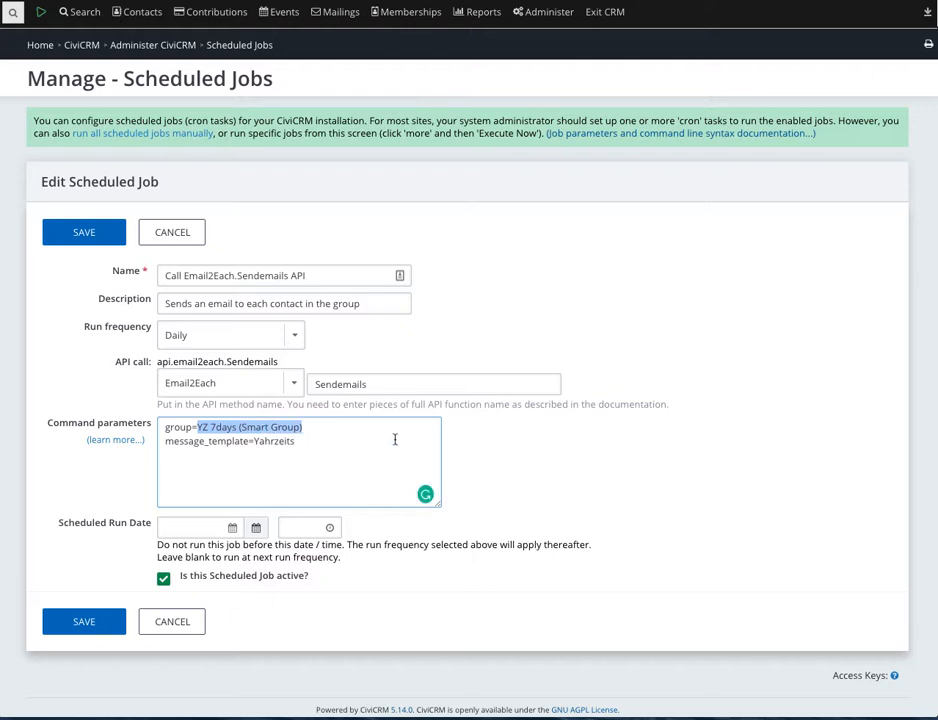
click(320, 437)
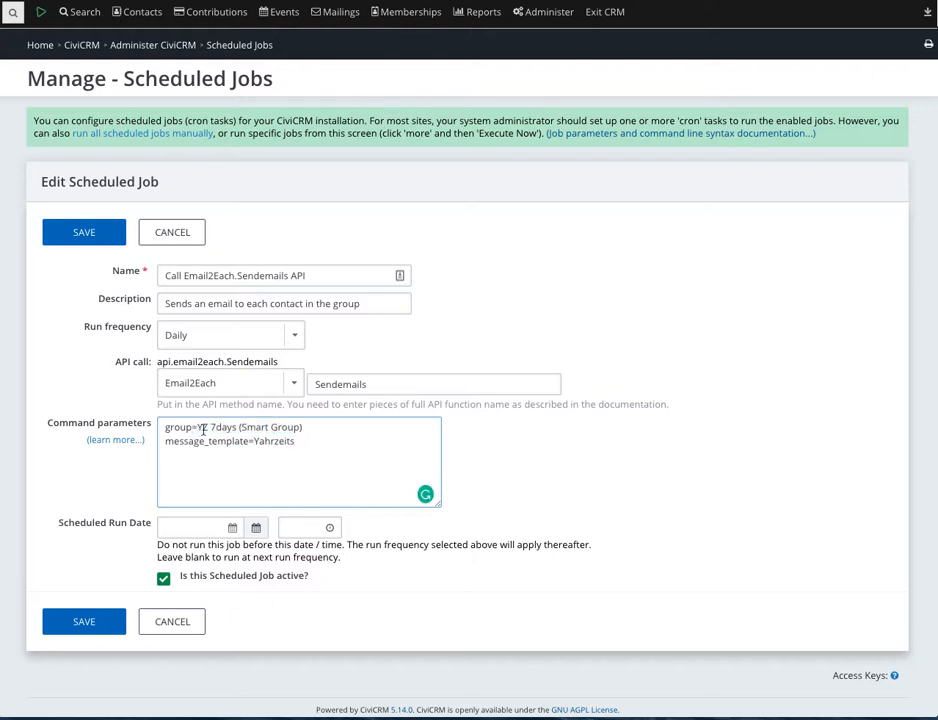
drag(205, 427, 262, 427)
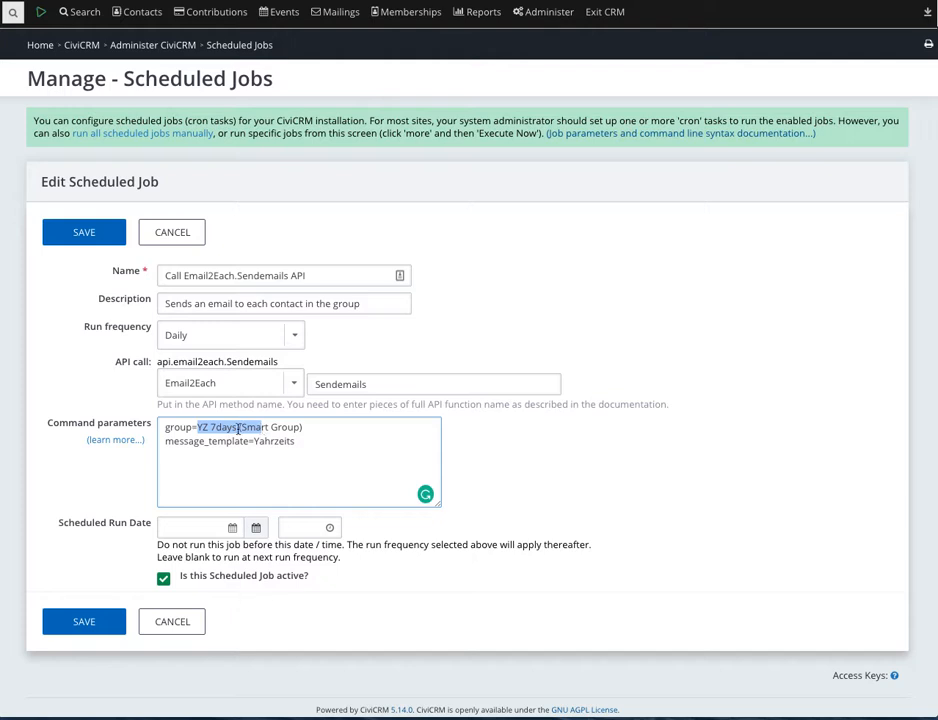
click(236, 429)
double_click(235, 429)
drag(186, 428, 273, 429)
click(272, 430)
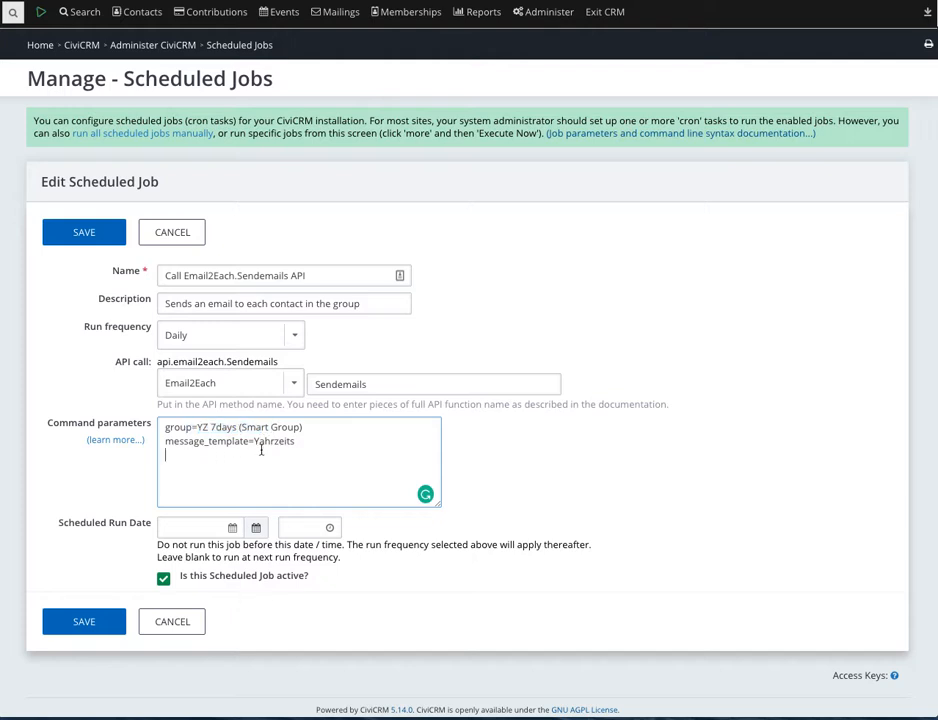
- Save the Call Email2Each.Sendemails API job with its group and message template parameters, and execute it immediately
double_click(274, 441)
click(255, 458)
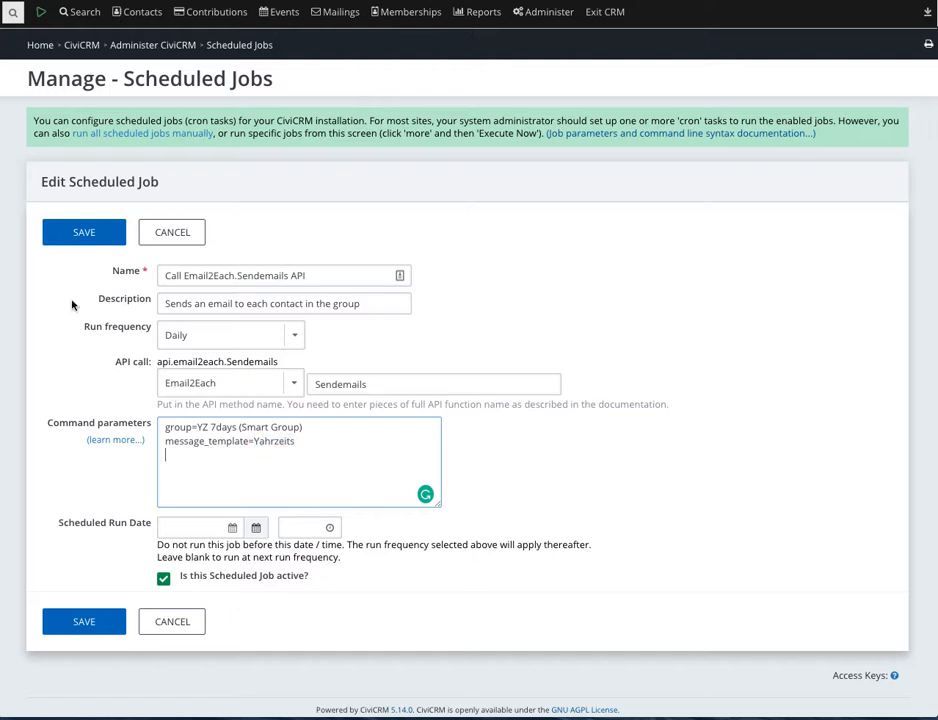
click(83, 237)
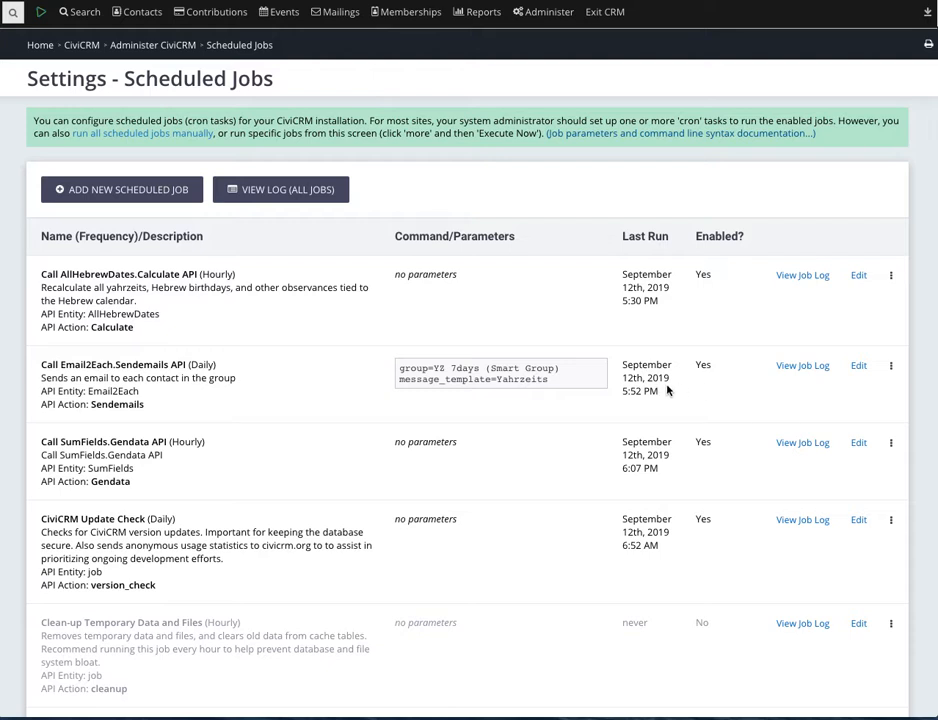
click(888, 372)
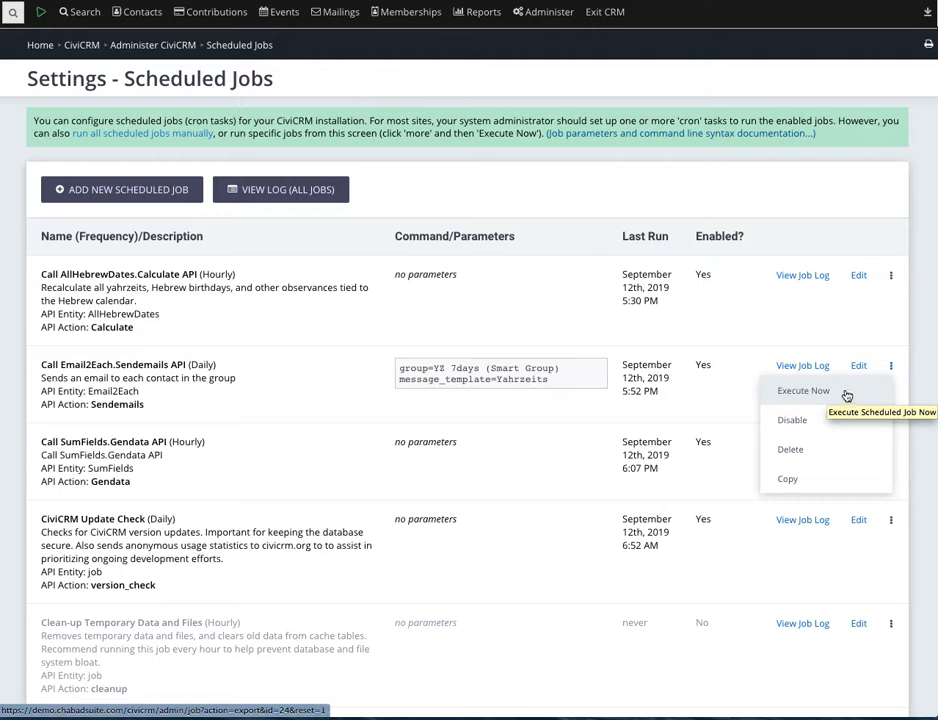
click(830, 392)
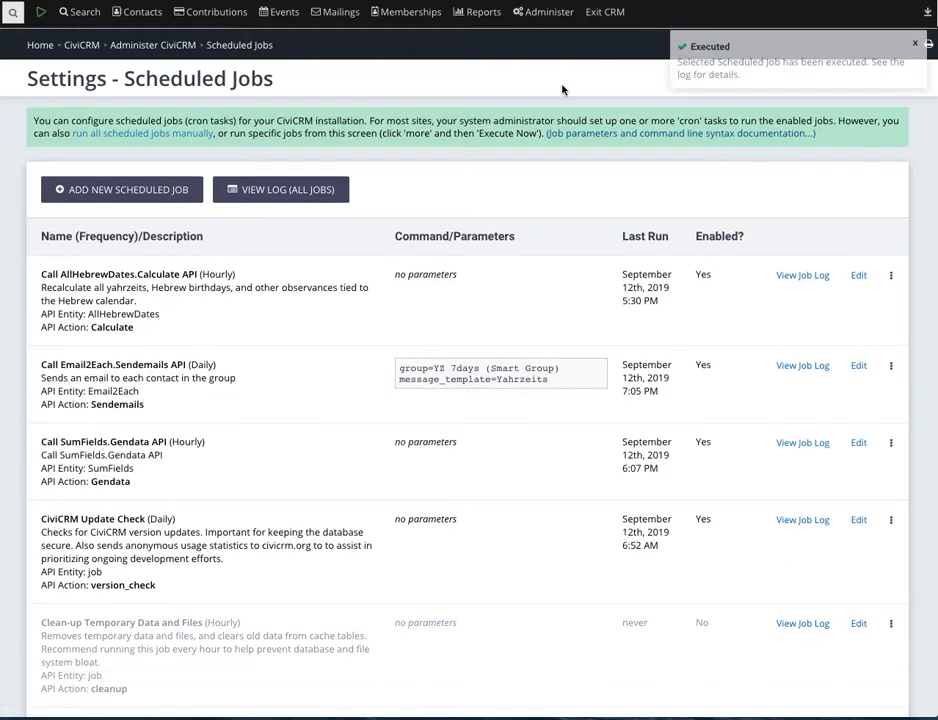
- Switch to Gmail and read through the newly received Yahrzeit coming up email
key(ctrl+Tab)
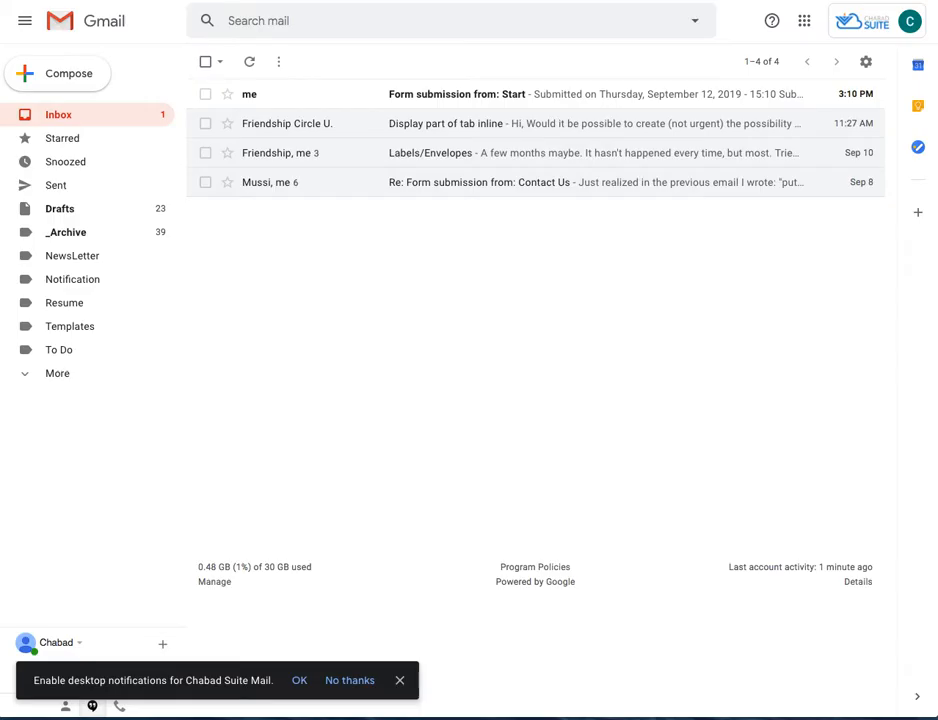
click(506, 96)
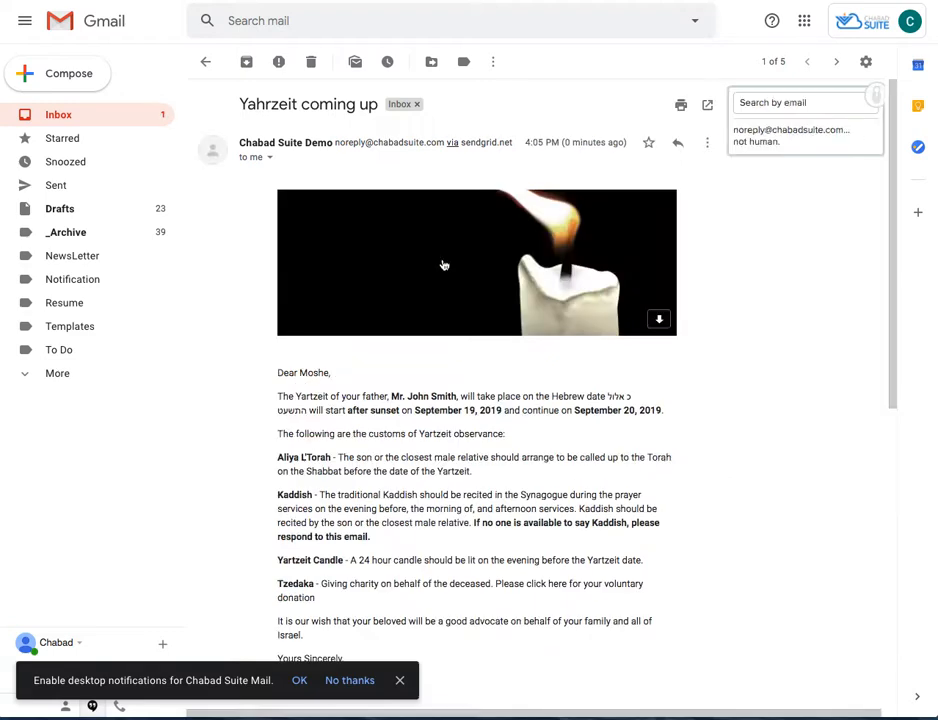
scroll(405, 412, down, 3)
scroll(431, 335, down, 3)
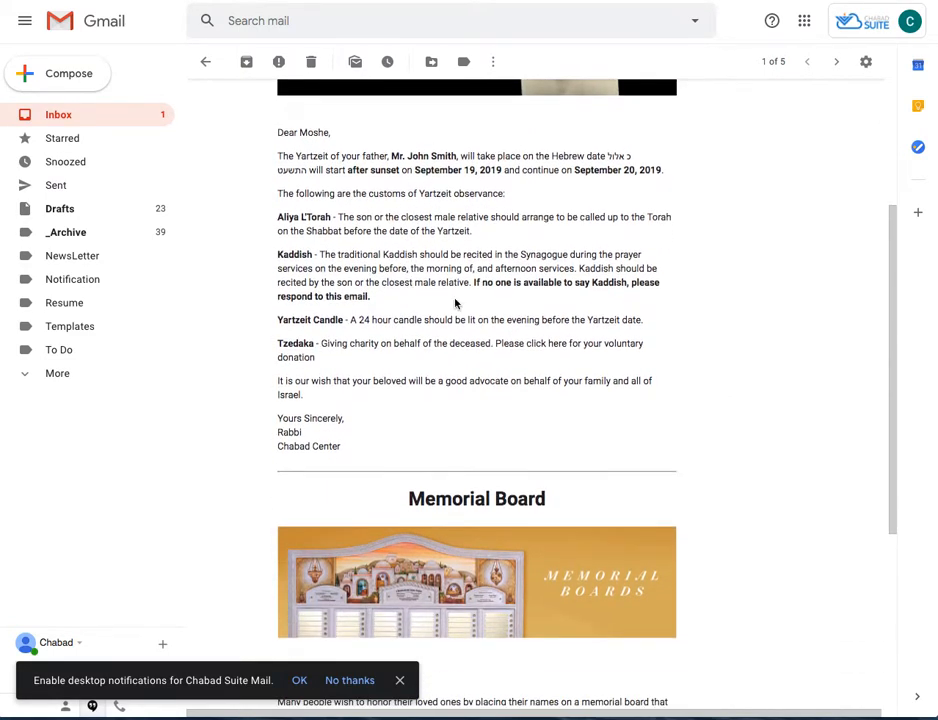
scroll(519, 378, down, 8)
scroll(521, 377, up, 15)
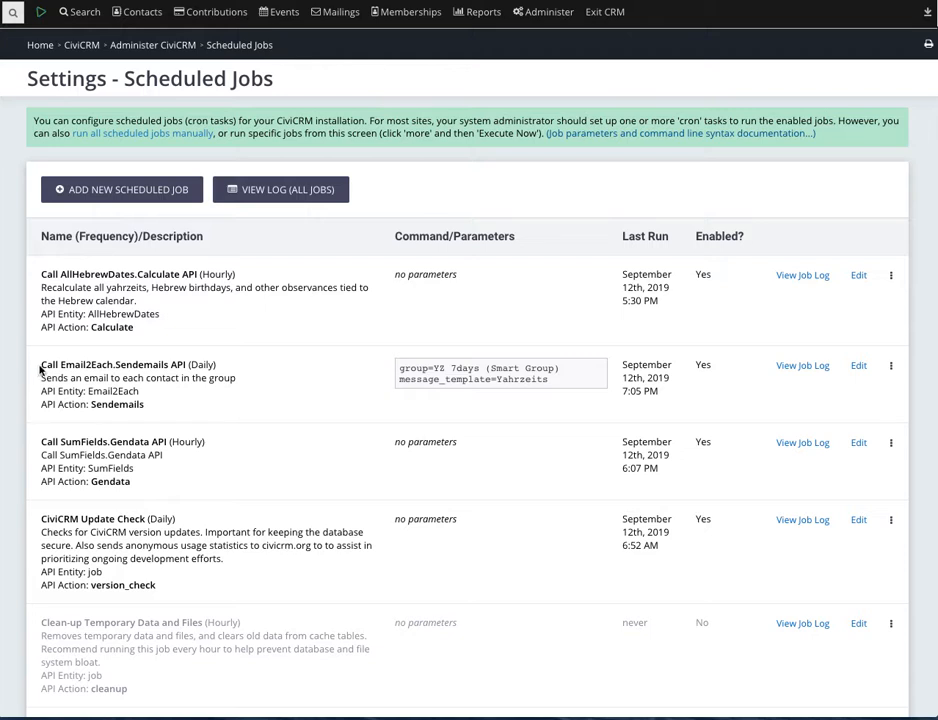
- Return to the Scheduled Jobs list in CiviCRM, open the Call Email2Each.Sendemails API job for editing and set its run frequency to Weekly
drag(40, 370, 270, 412)
click(270, 412)
click(856, 367)
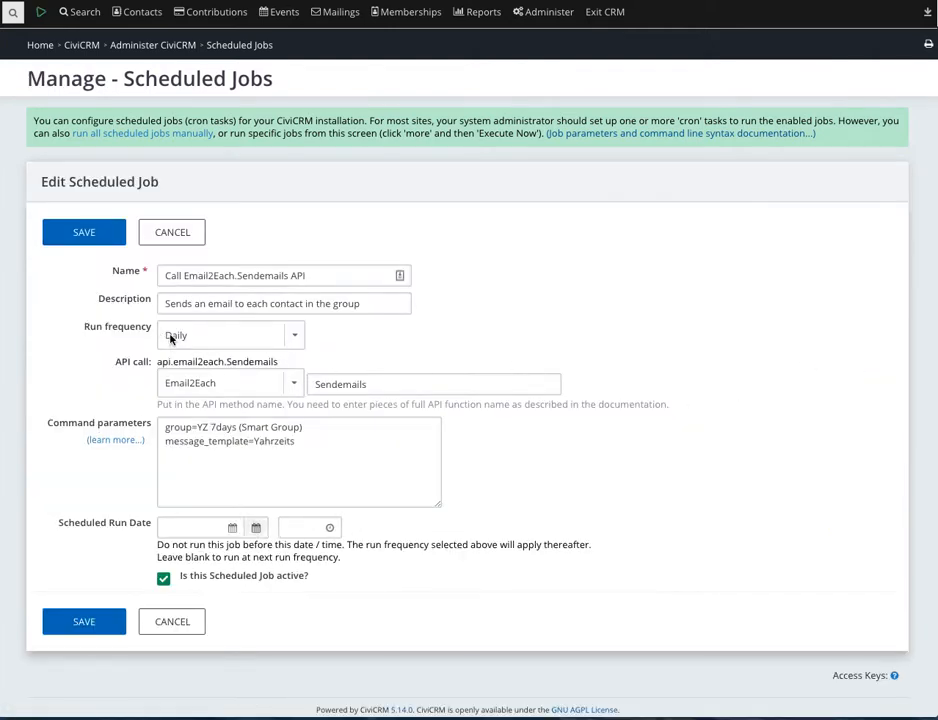
click(215, 340)
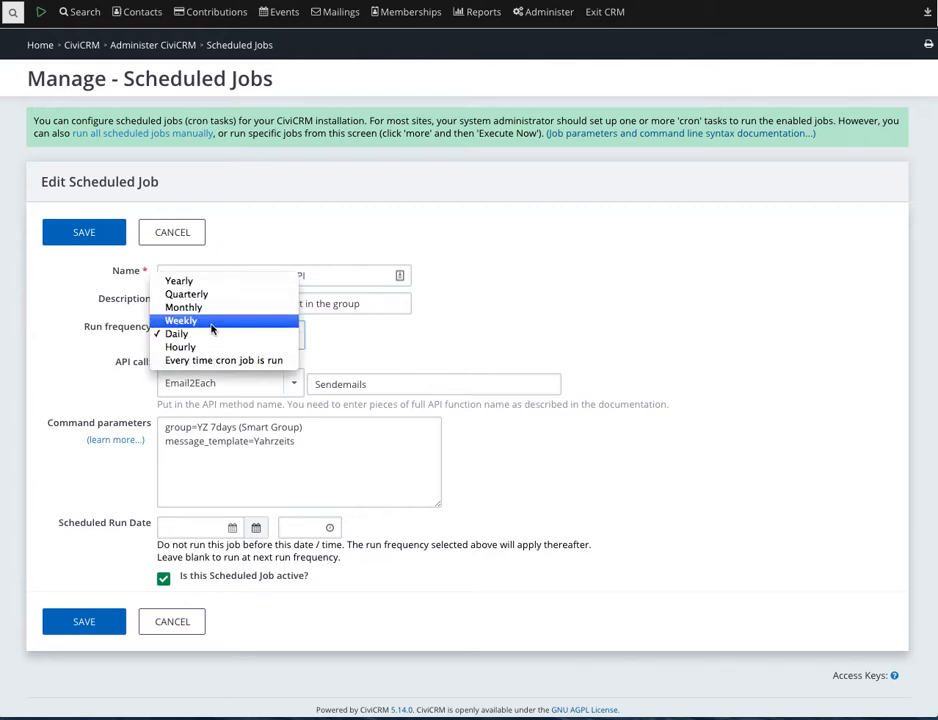
click(208, 321)
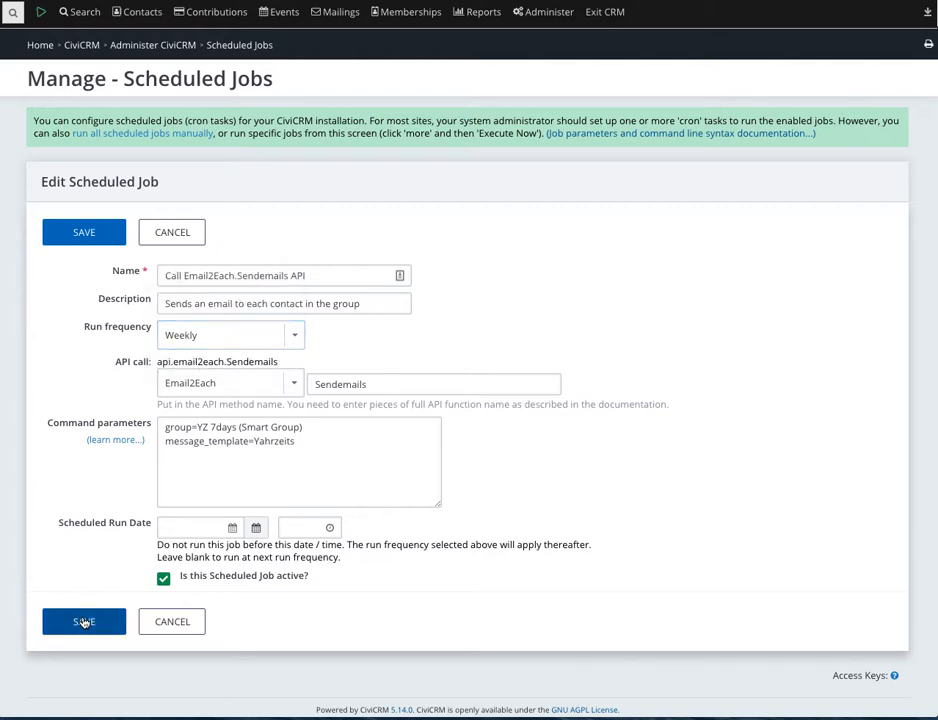
- Set the job's scheduled run date to 09/16/2019, leave the time unspecified, and save the job
click(192, 527)
click(219, 430)
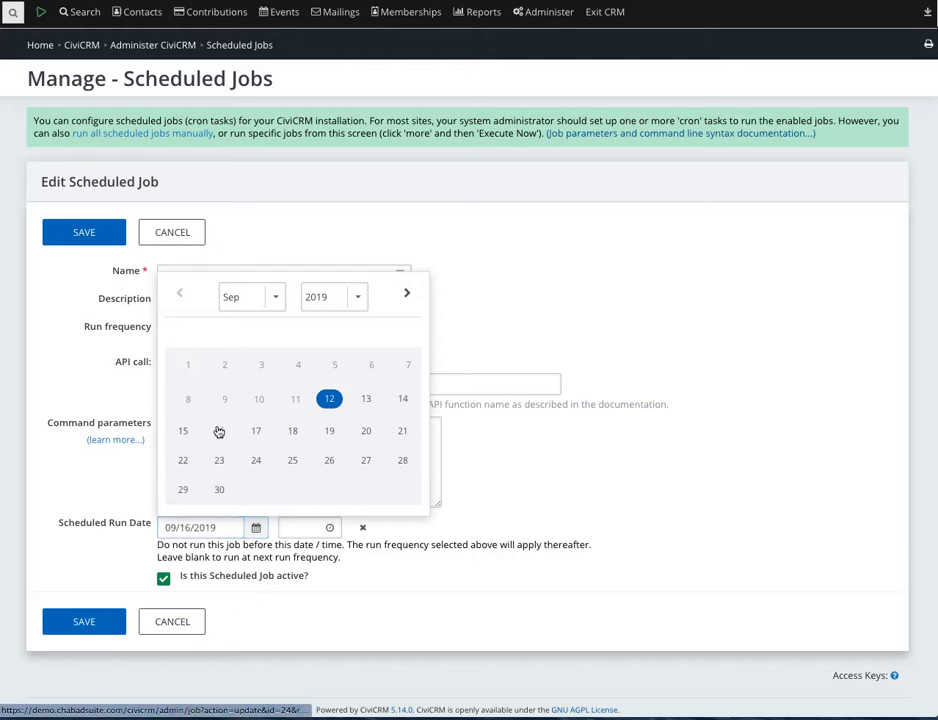
click(310, 529)
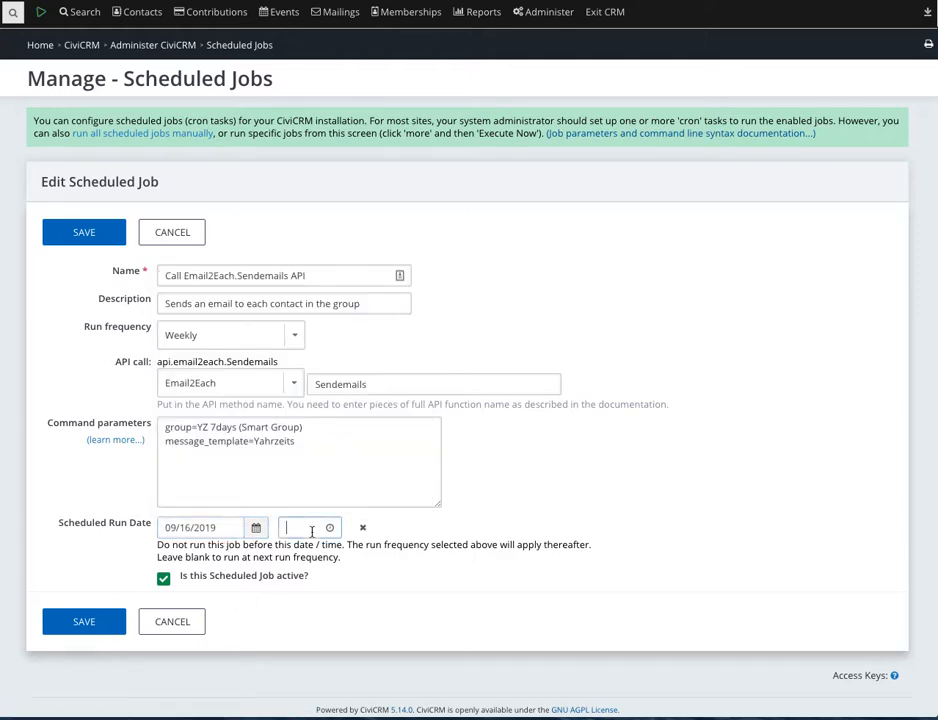
click(84, 621)
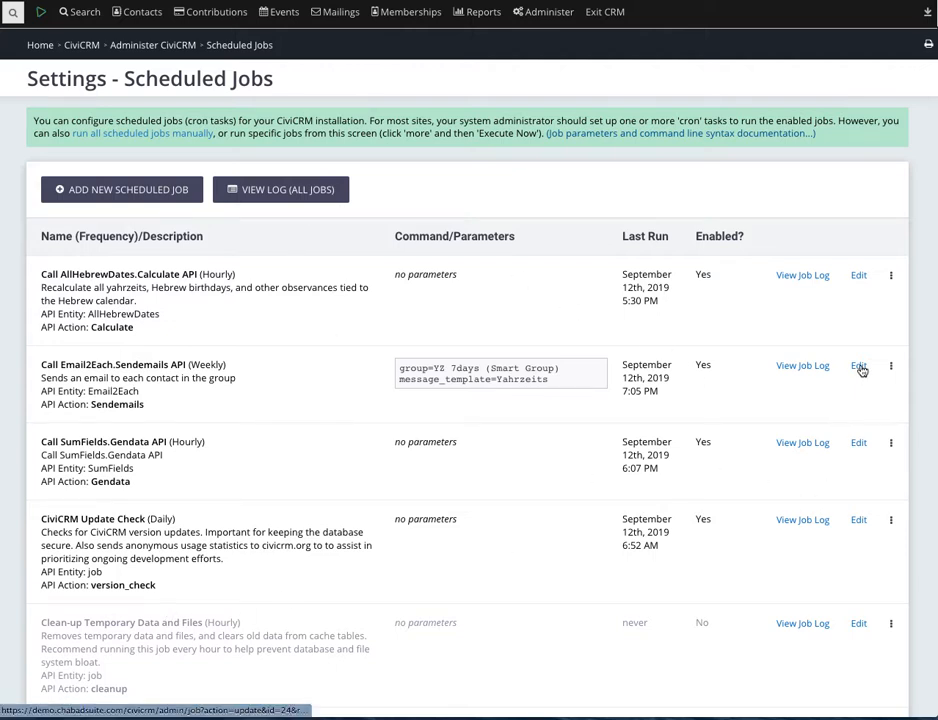
- Add a new scheduled job named Tuesday Yahrzeit email sending with a Weekly run frequency
click(124, 134)
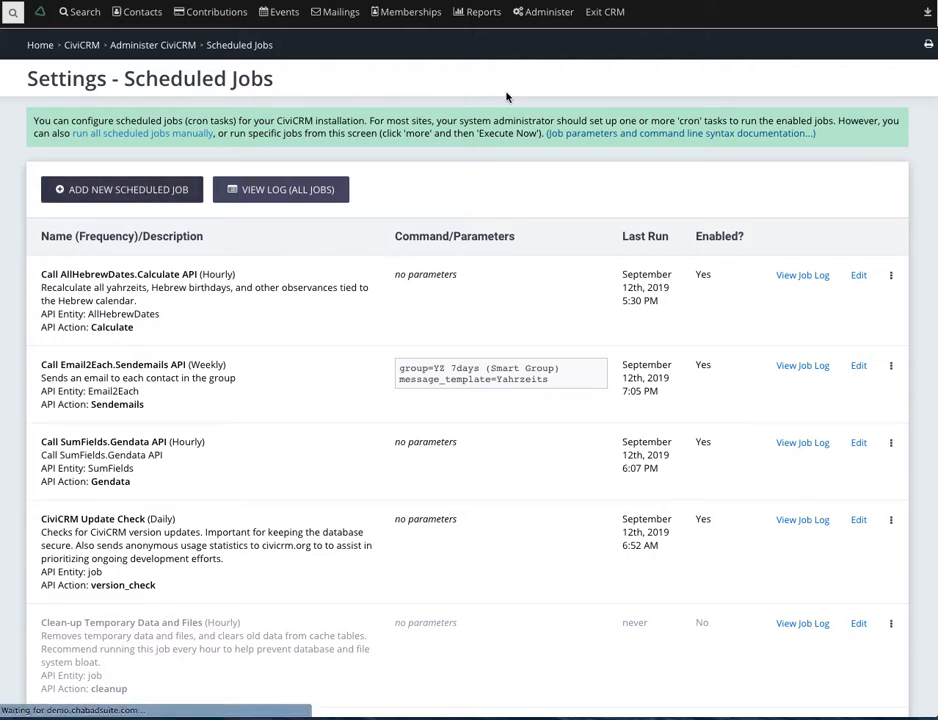
click(245, 277)
text(T)
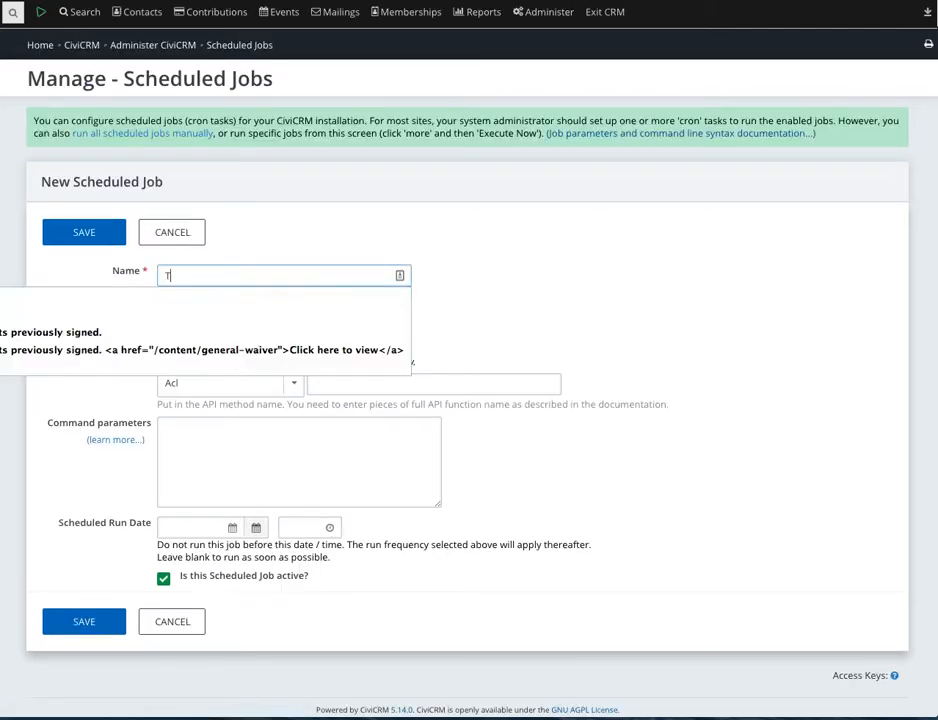
text(uesday Yahrz)
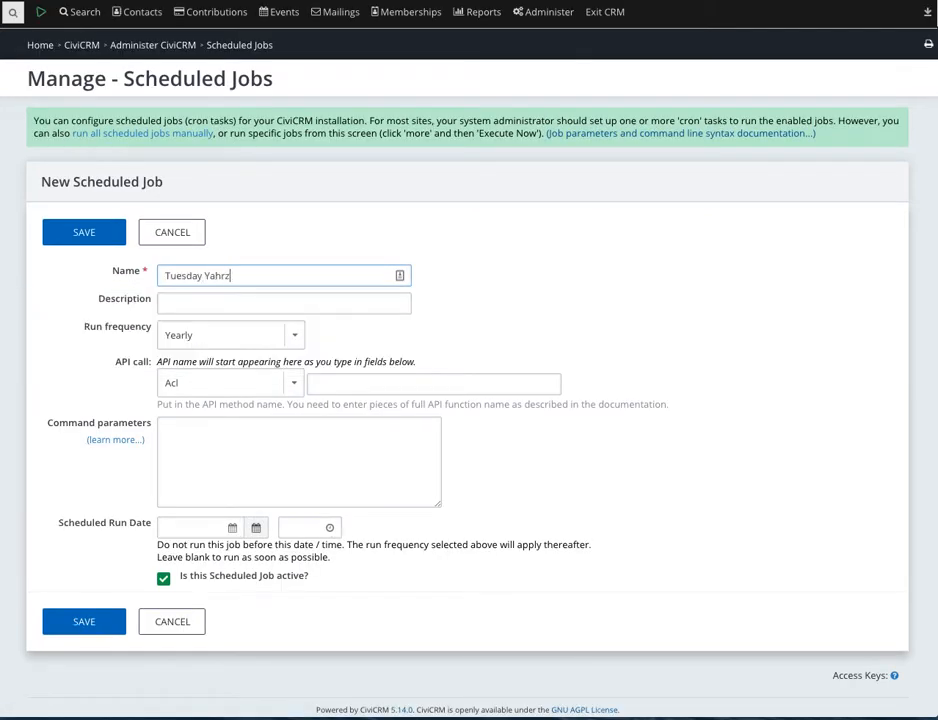
text(eit email sending)
click(242, 338)
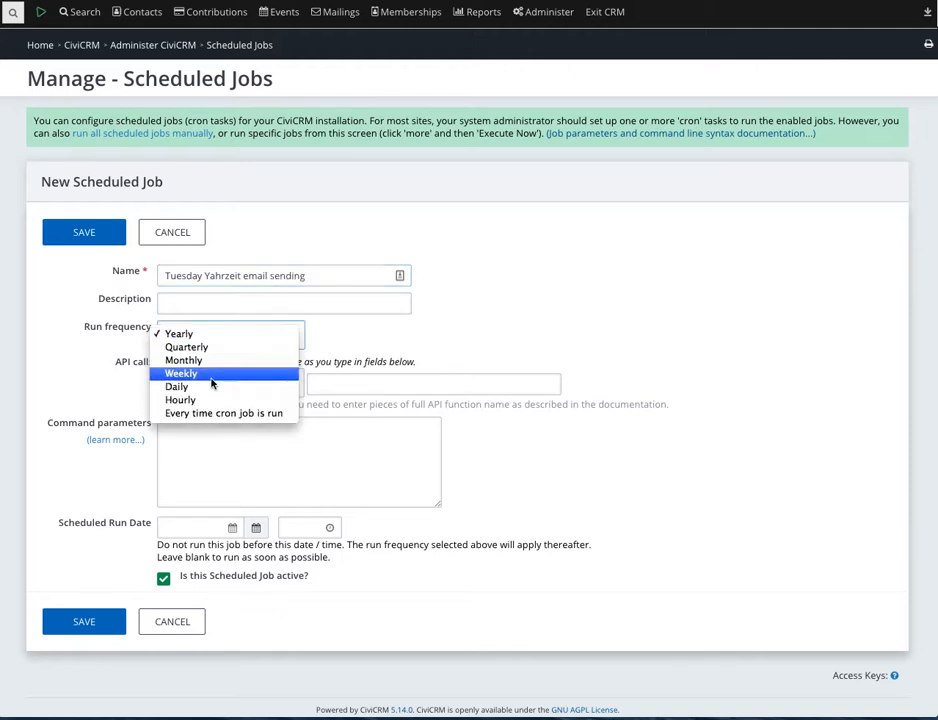
click(211, 375)
- Set the new job's API call to Email2Each with Sendemails, and copy the group and message_template command parameters from the existing email job
click(206, 380)
key(Return)
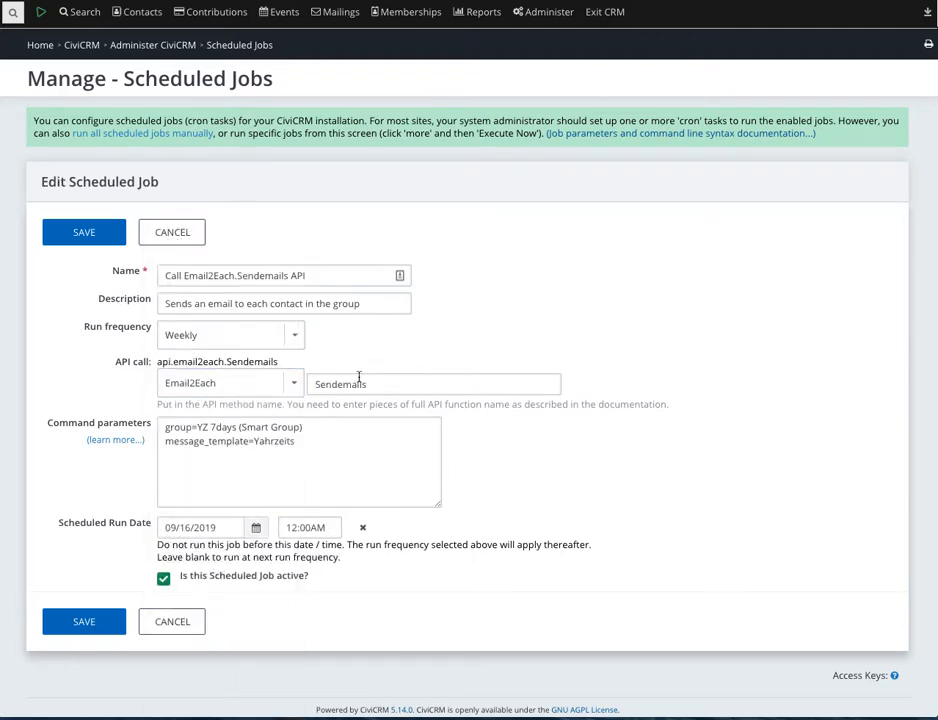
double_click(360, 384)
key(ctrl+c)
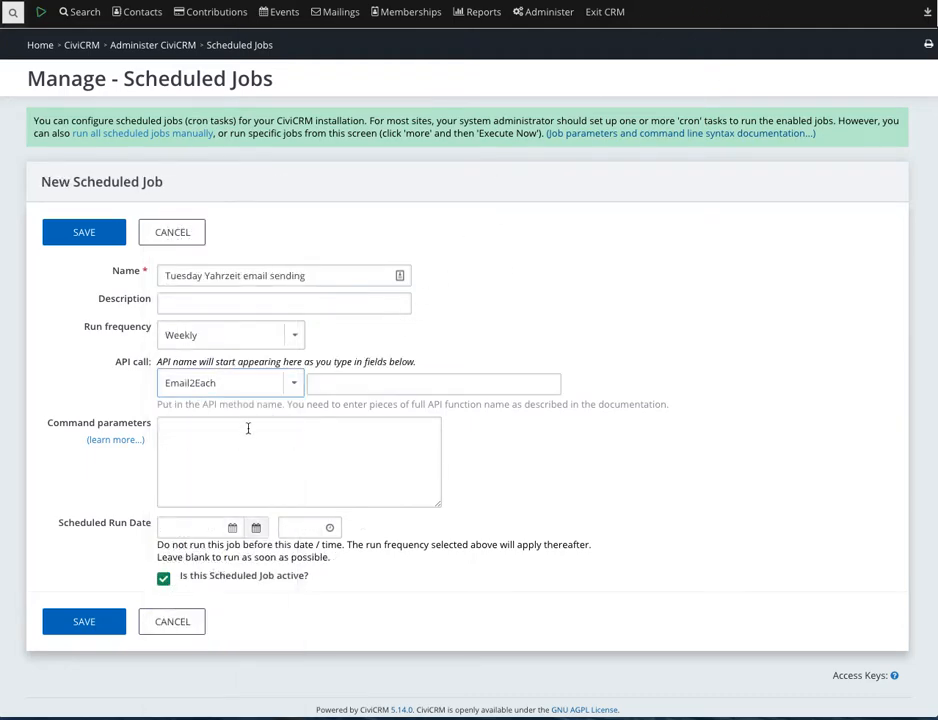
click(356, 380)
key(ctrl+v)
key(Tab)
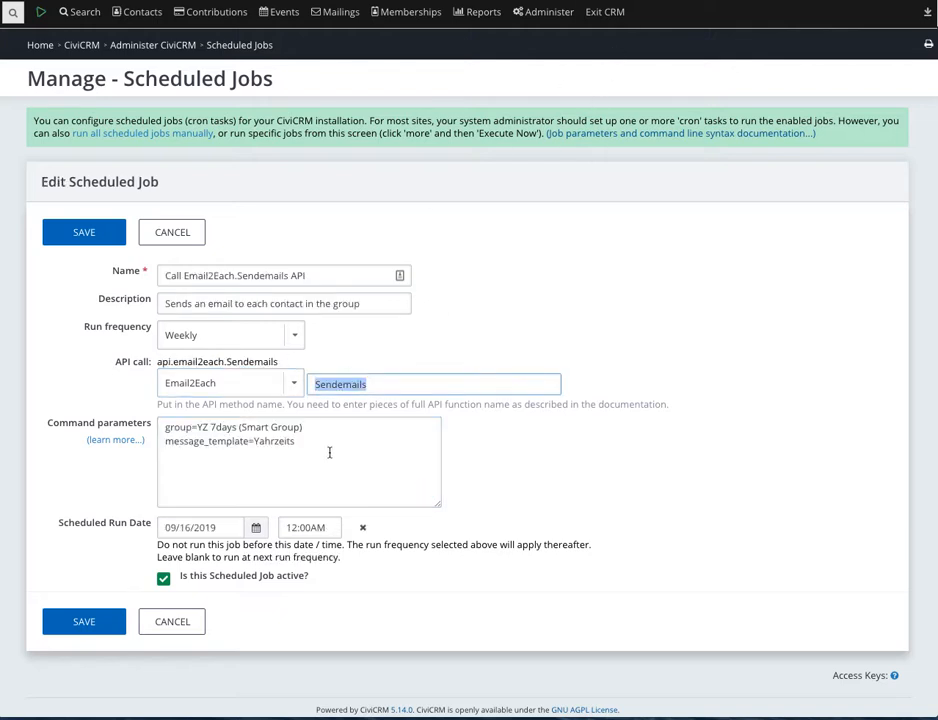
drag(329, 452, 162, 425)
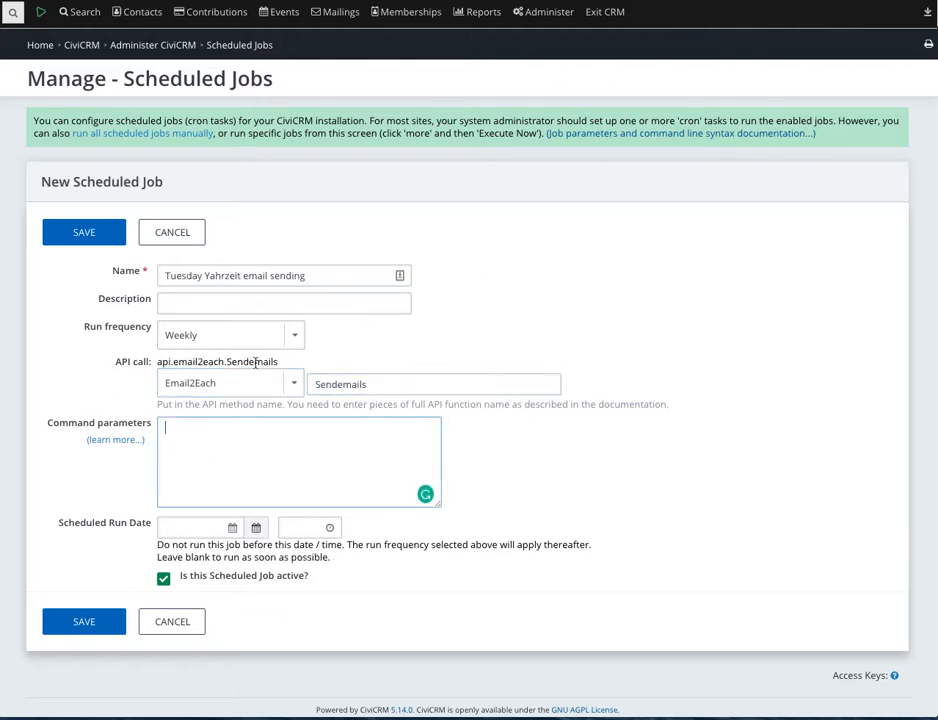
text(group=YZ 7days (Smart Group) message_template=Yahrzeits)
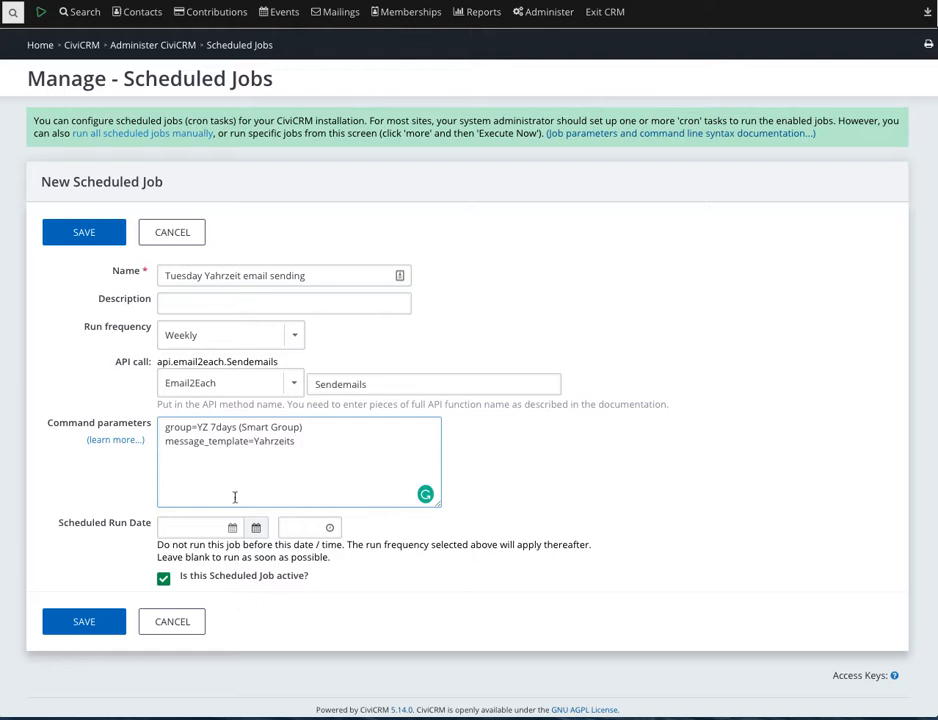
- Set the new job's scheduled run date to 09/17/2019 and save it
click(255, 527)
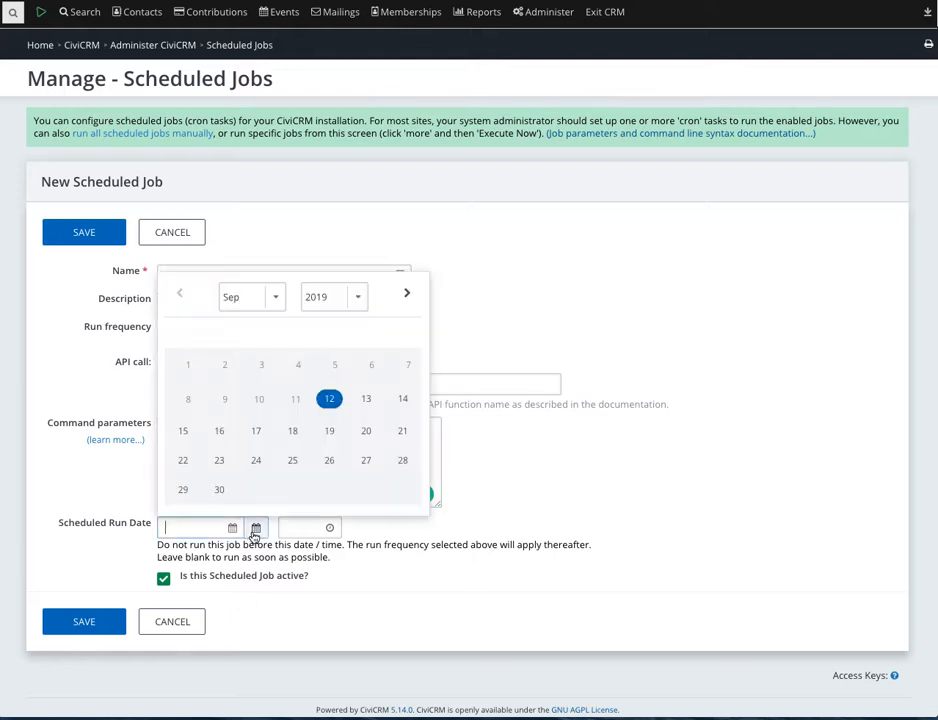
click(256, 432)
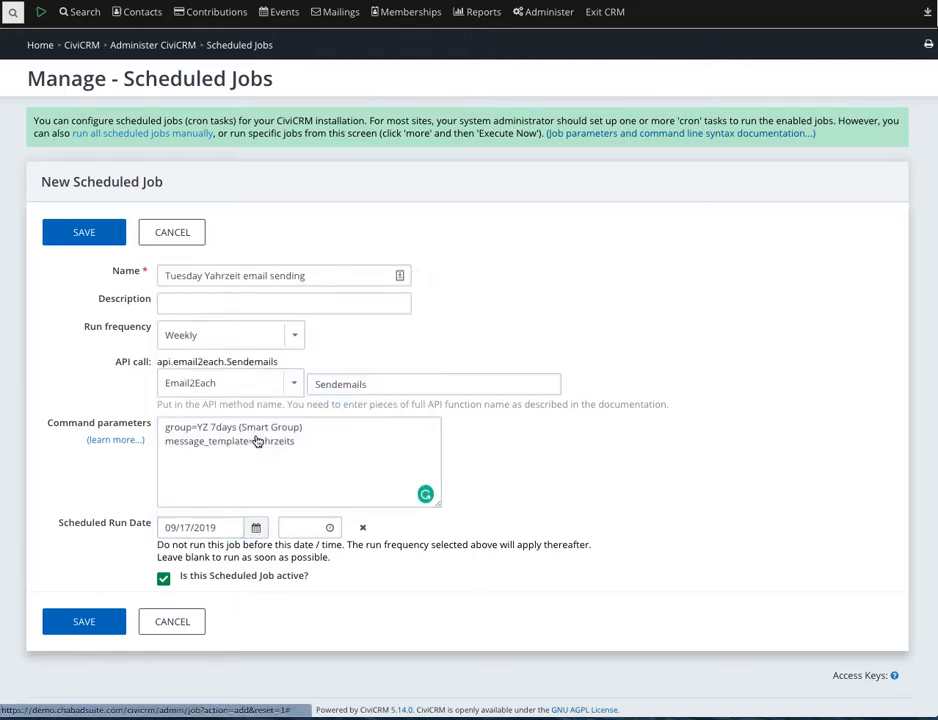
click(75, 631)
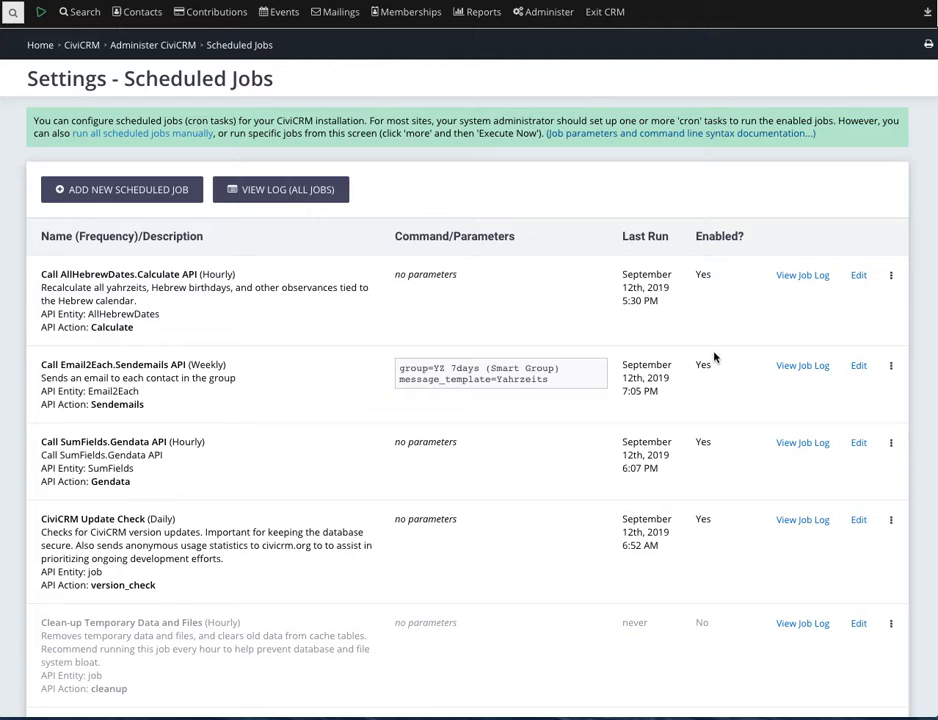
- Find the Tuesday Yahrzeit email sending job in the Scheduled Jobs list and check its entry and available actions
scroll(295, 512, down, 8)
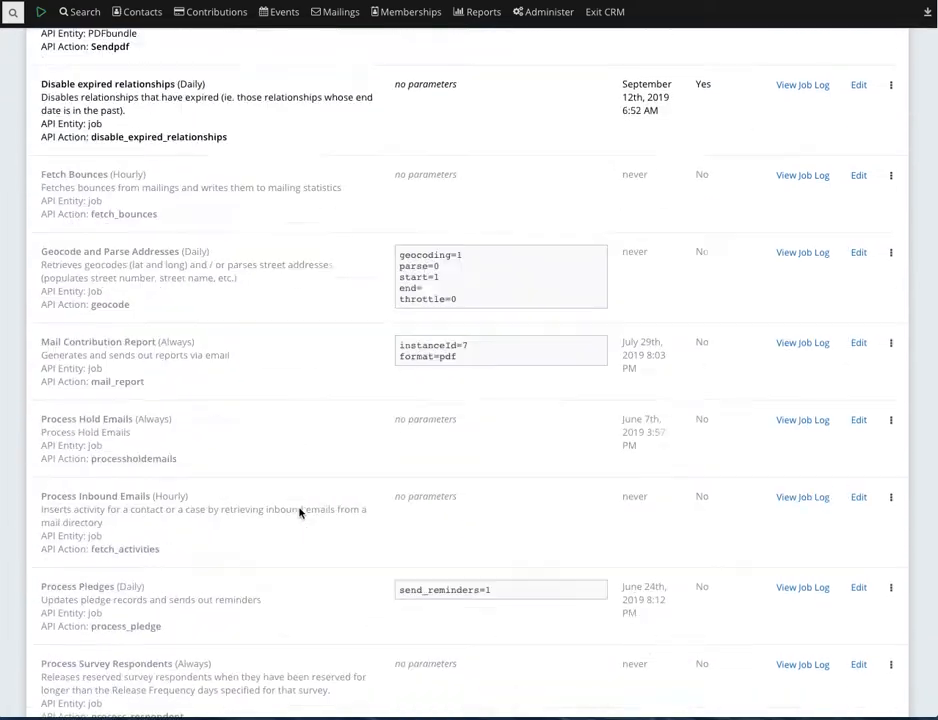
scroll(299, 512, down, 10)
scroll(305, 514, up, 7)
scroll(310, 515, down, 2)
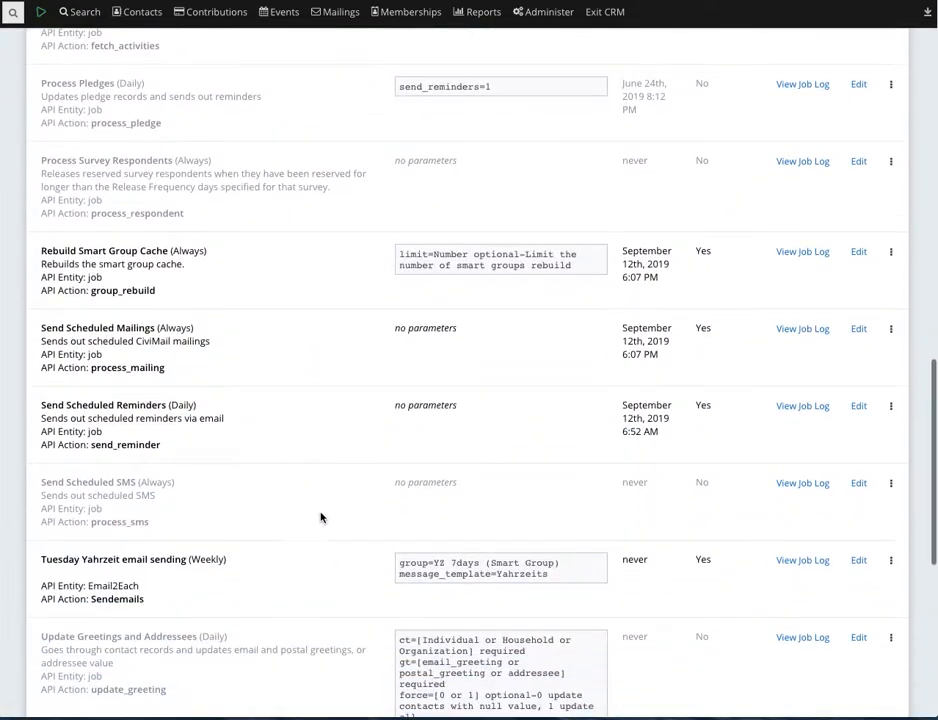
scroll(320, 517, down, 1)
drag(84, 453, 208, 455)
click(195, 480)
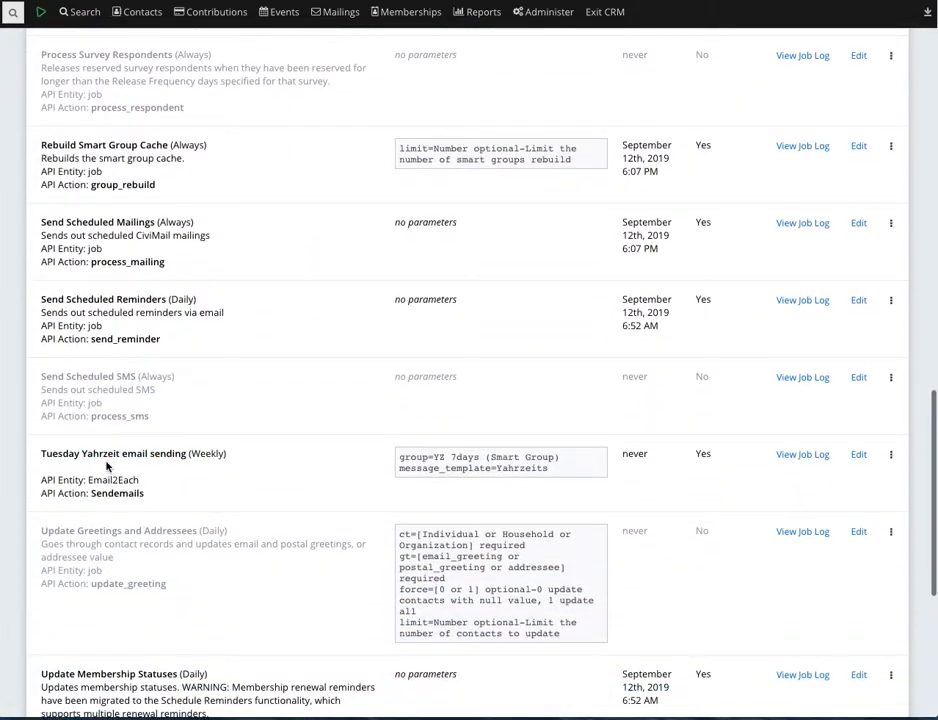
click(891, 455)
click(679, 496)
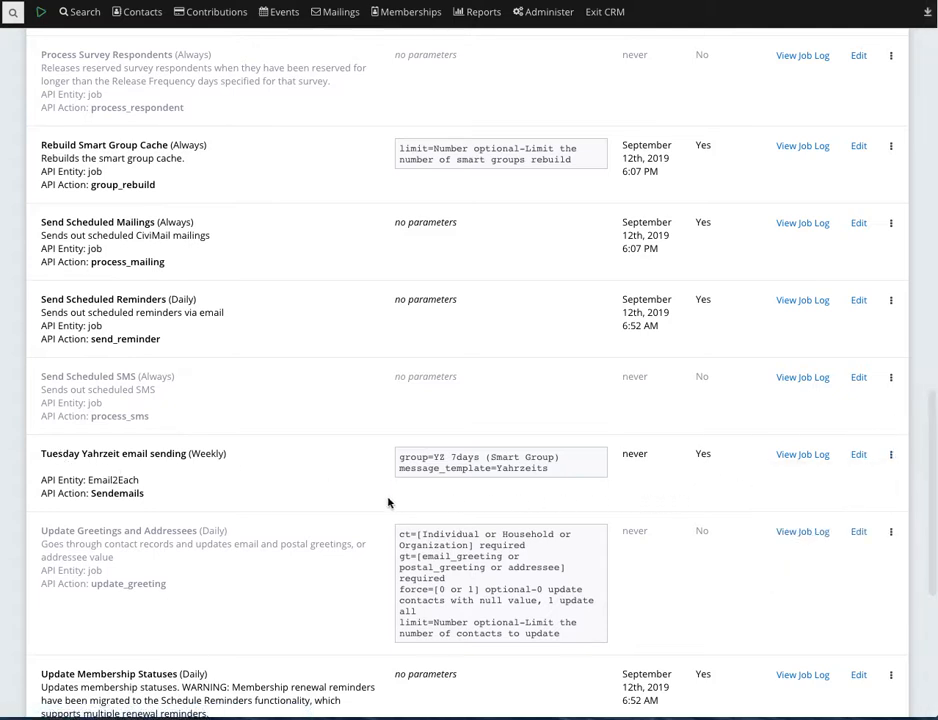
scroll(403, 452, up, 15)
scroll(505, 458, down, 1)
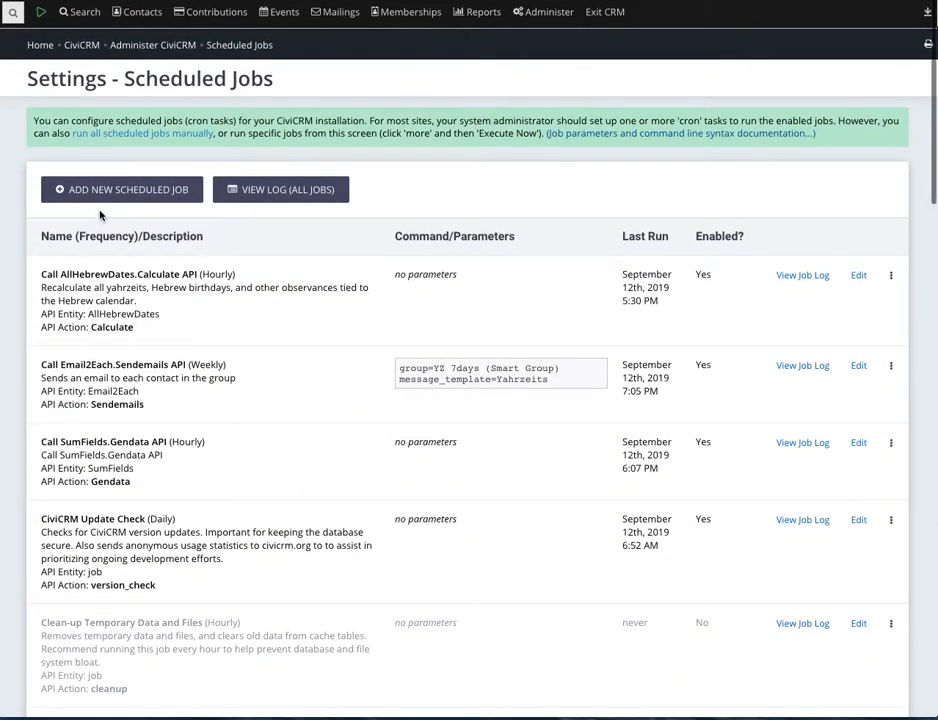
mouse_move(140, 708)
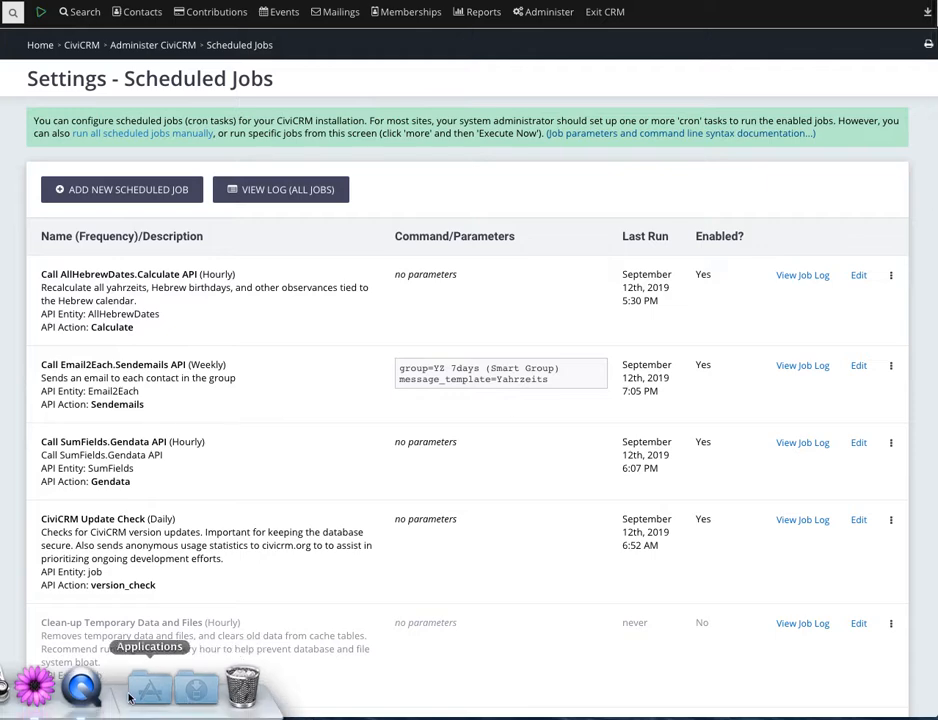